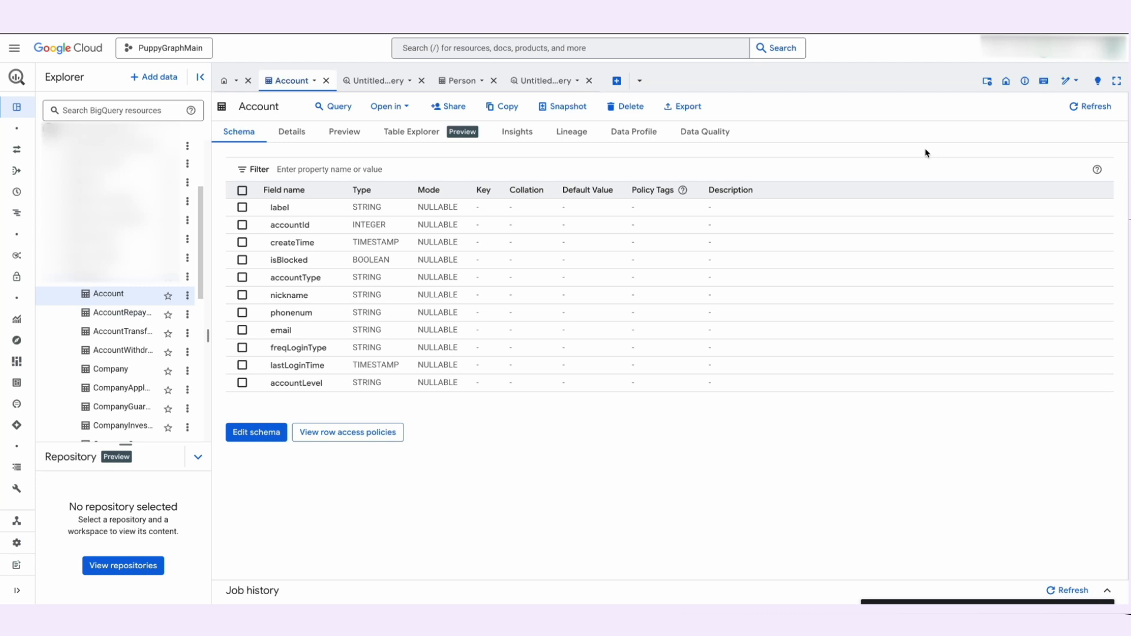
# Step: Run the Account row-count query, check the Person table's schema, and run the 10-row Person query
pyautogui.click(379, 84)
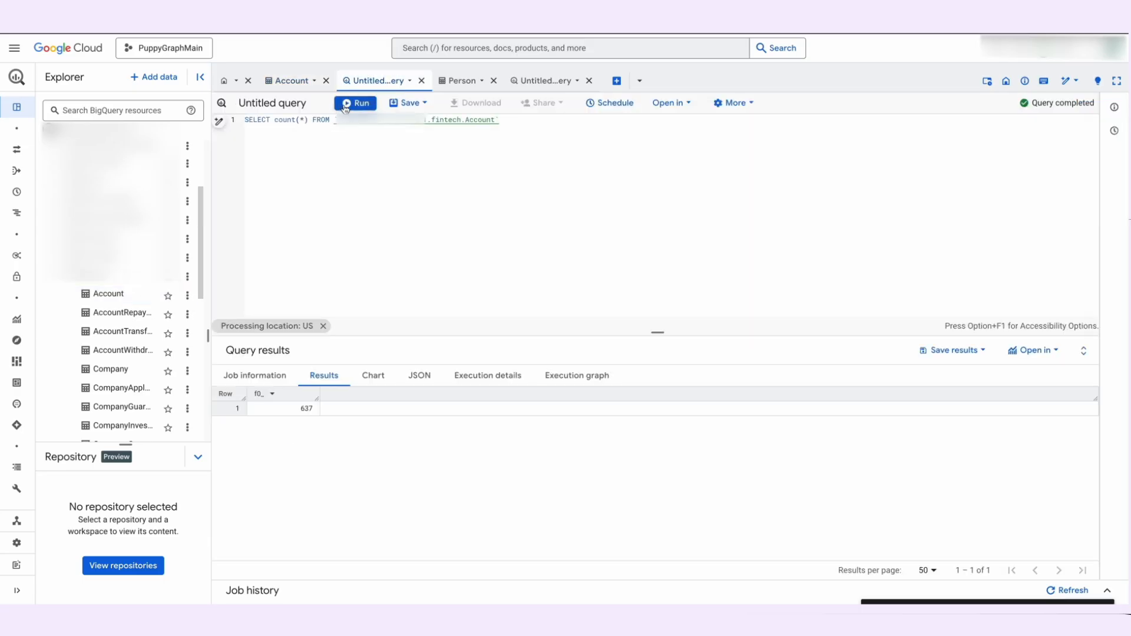
pyautogui.click(346, 107)
pyautogui.click(456, 80)
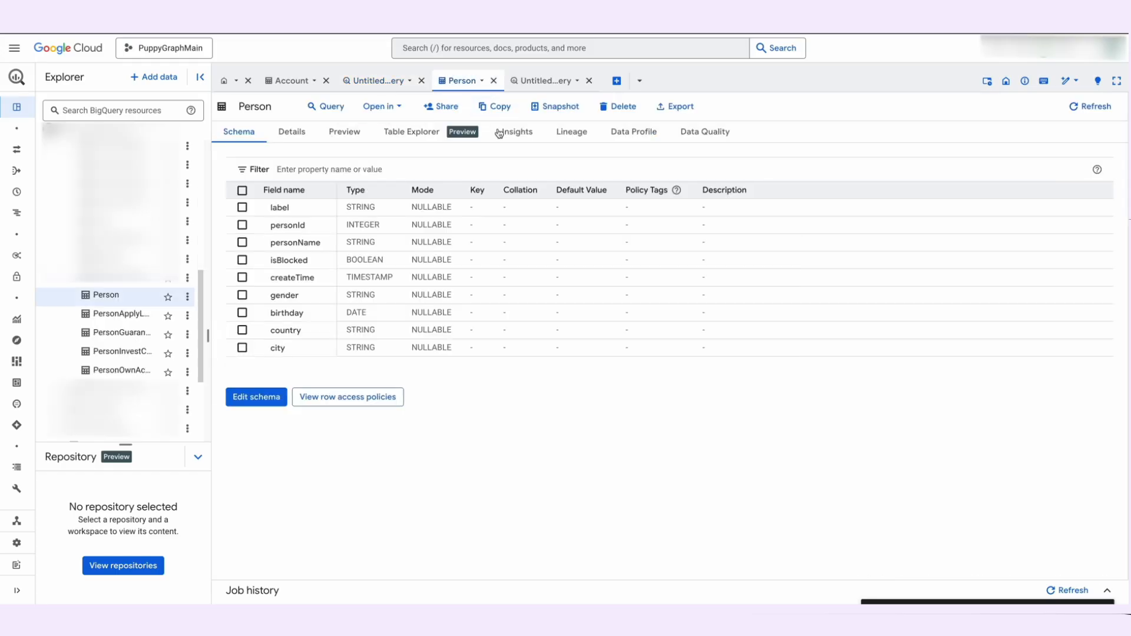
pyautogui.click(546, 82)
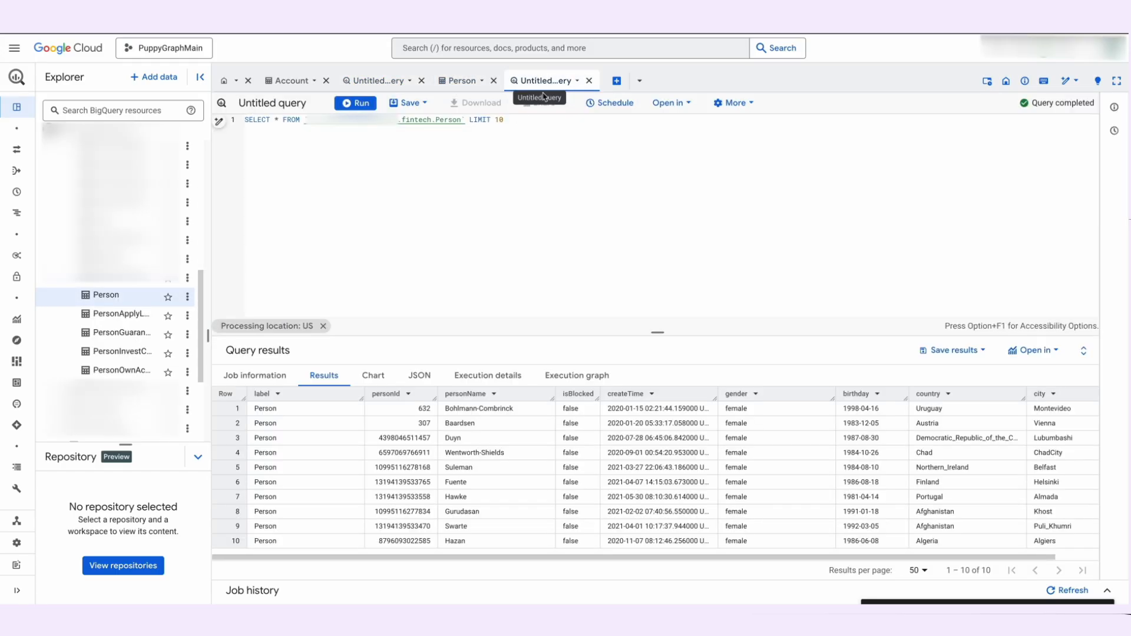
pyautogui.click(352, 104)
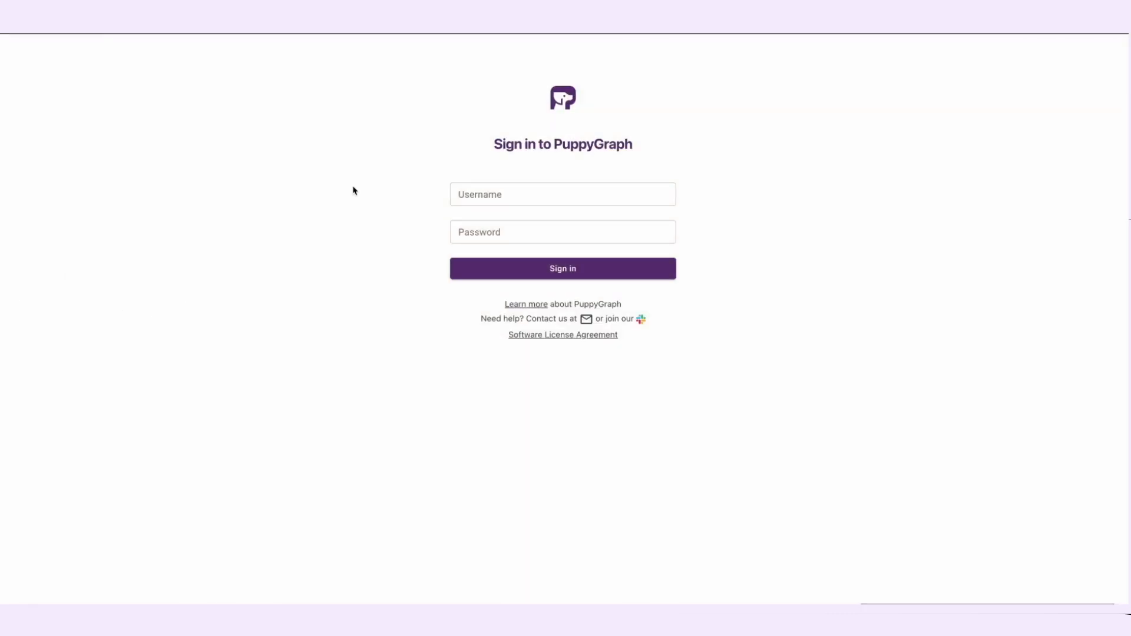
# Step: Switch to PuppyGraph and sign in with the account username and password
pyautogui.click(469, 186)
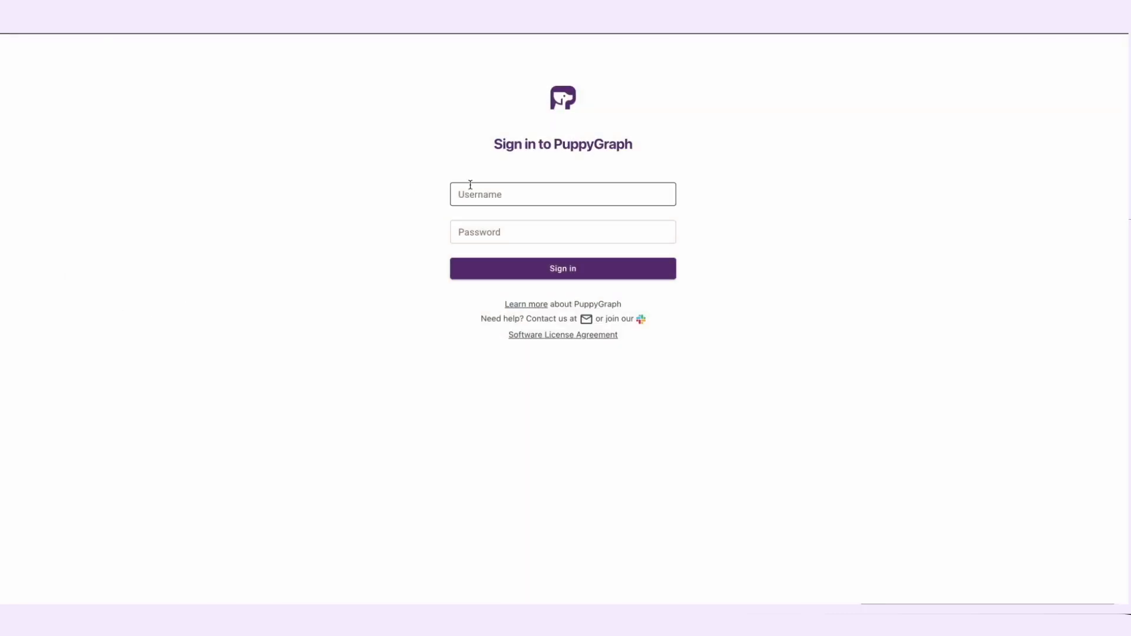
pyautogui.click(501, 192)
pyautogui.click(539, 223)
pyautogui.press('Return')
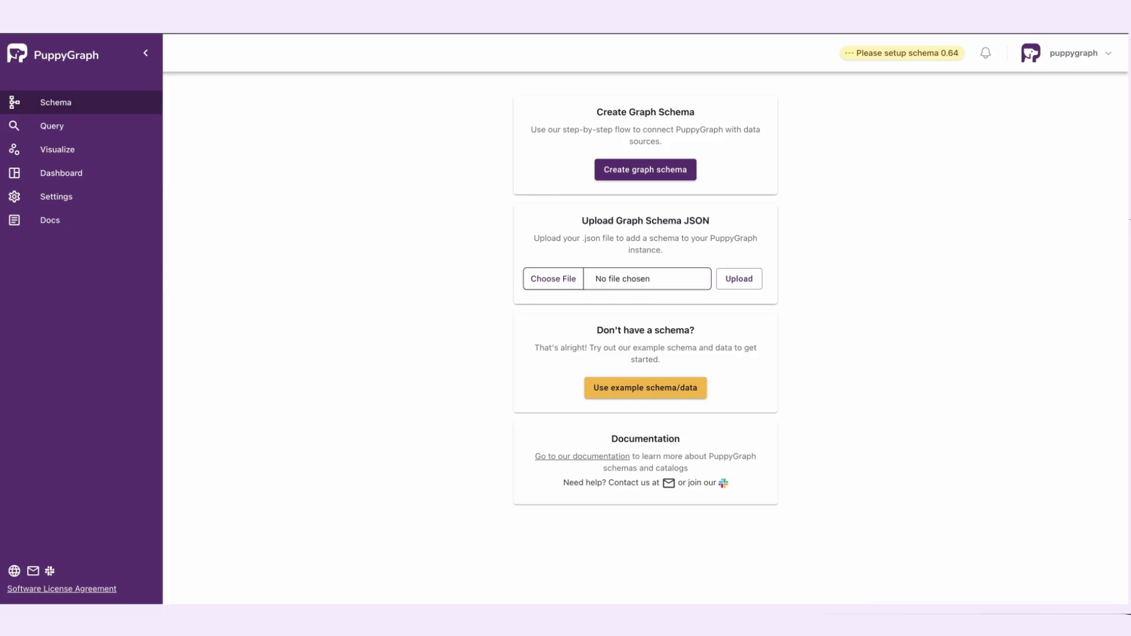
# Step: Create a graph schema with a Google Cloud BigQuery catalog named test, enter its JDBC connection string, and submit the data source
pyautogui.click(639, 170)
pyautogui.click(662, 241)
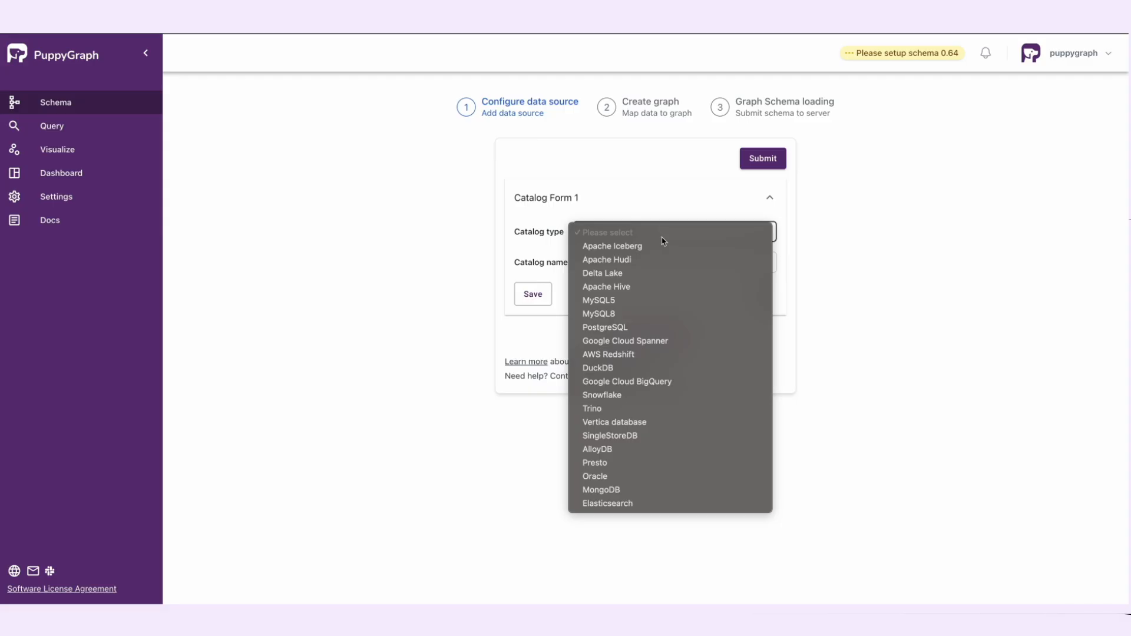
pyautogui.click(643, 383)
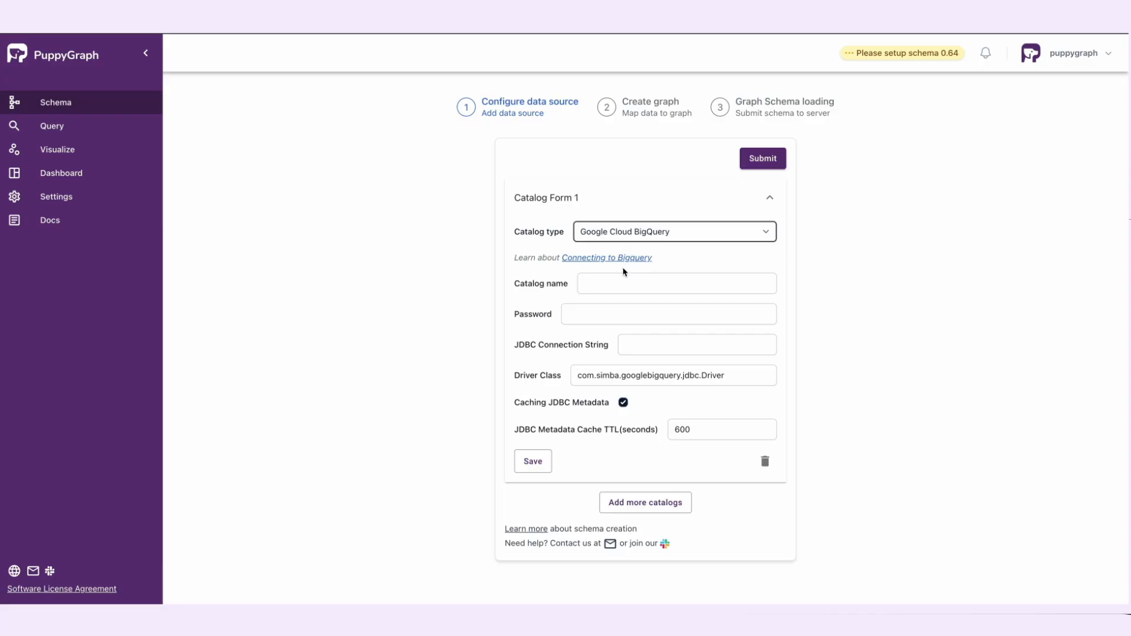
pyautogui.click(623, 281)
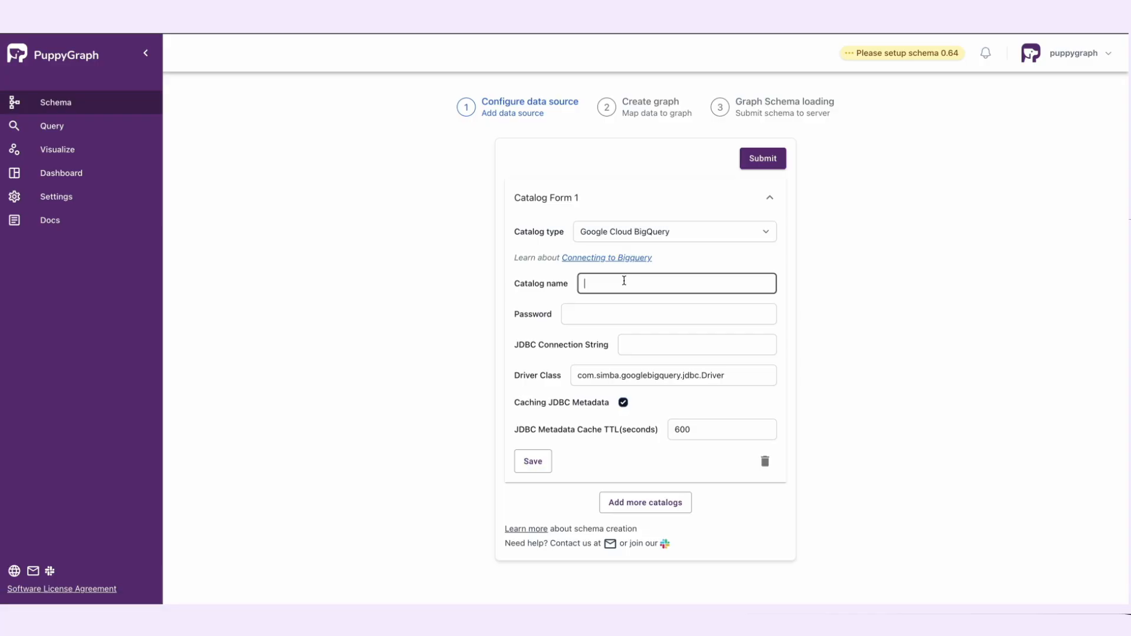
pyautogui.write('test')
pyautogui.click(727, 351)
pyautogui.hotkey('ctrl', 'v')
pyautogui.click(765, 159)
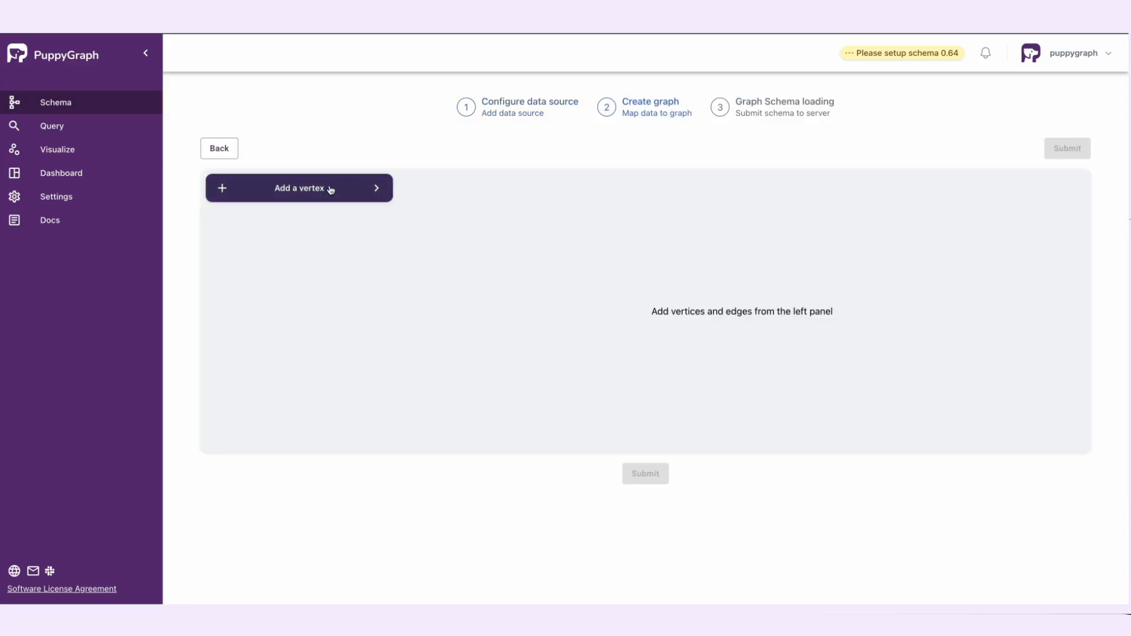
# Step: Add an Account vertex from the fintech Account table with accountId as ID, excluding label and accountId from its attributes
pyautogui.click(329, 186)
pyautogui.click(545, 282)
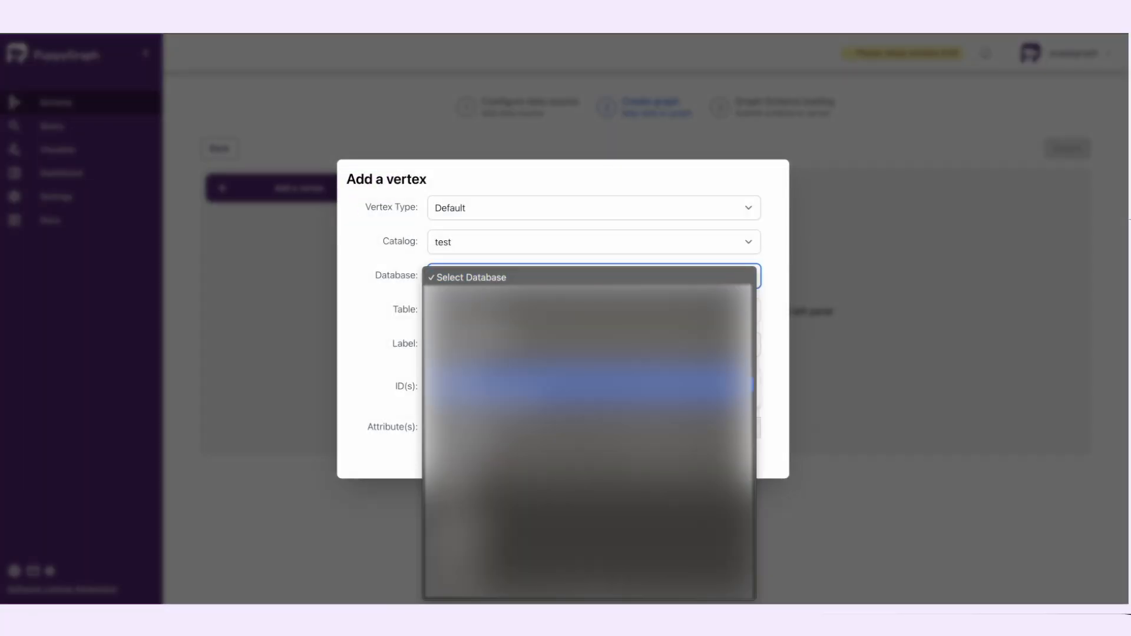
pyautogui.click(475, 386)
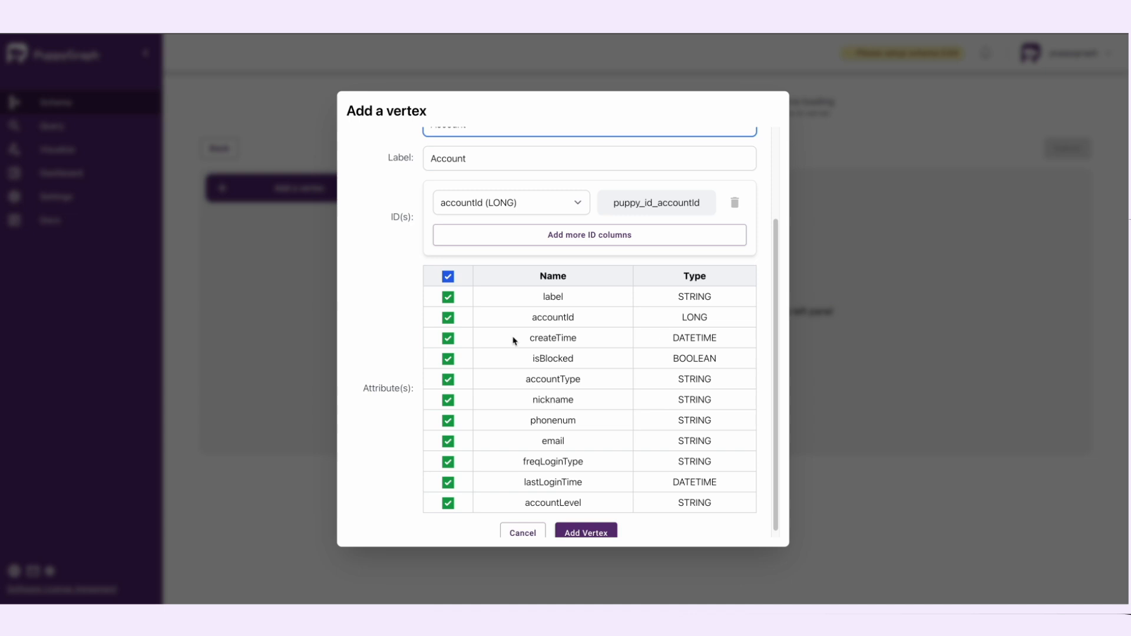
pyautogui.scroll(3, 487, 303)
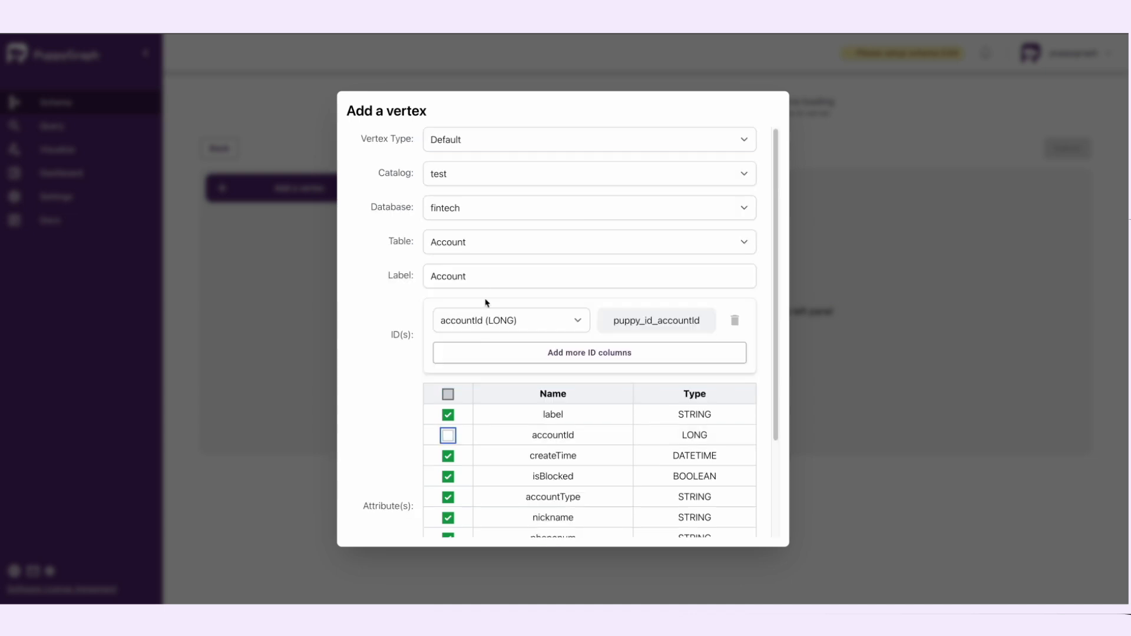
pyautogui.click(447, 414)
pyautogui.scroll(-3, 611, 410)
pyautogui.click(586, 527)
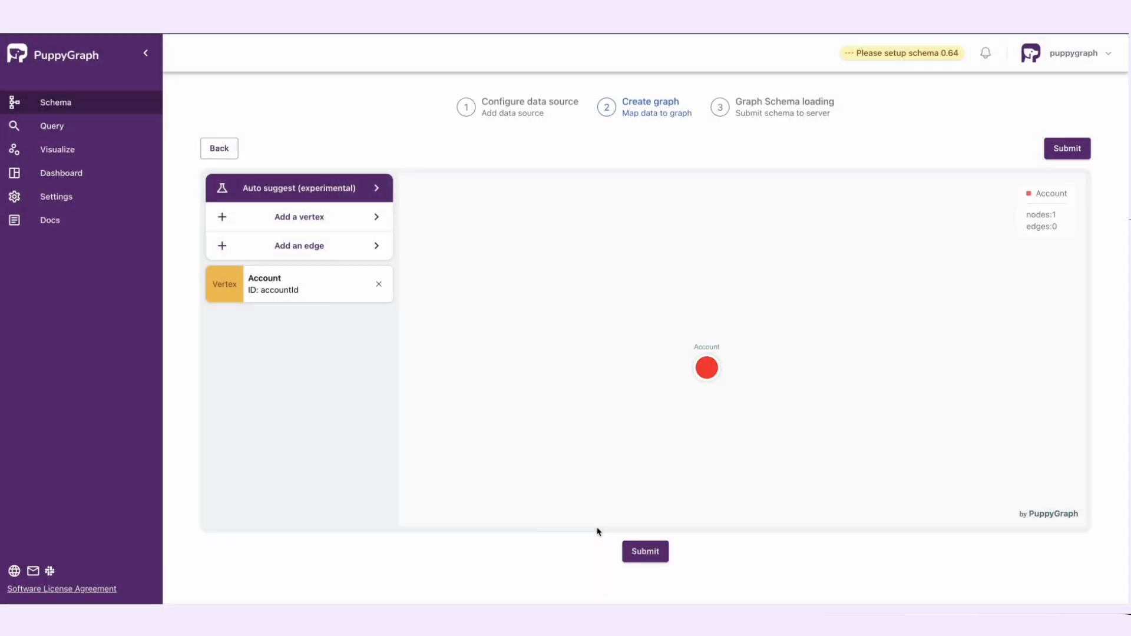
# Step: Add a Company vertex from the fintech Company table with companyId as ID, excluding label and companyId from its attributes
pyautogui.click(345, 224)
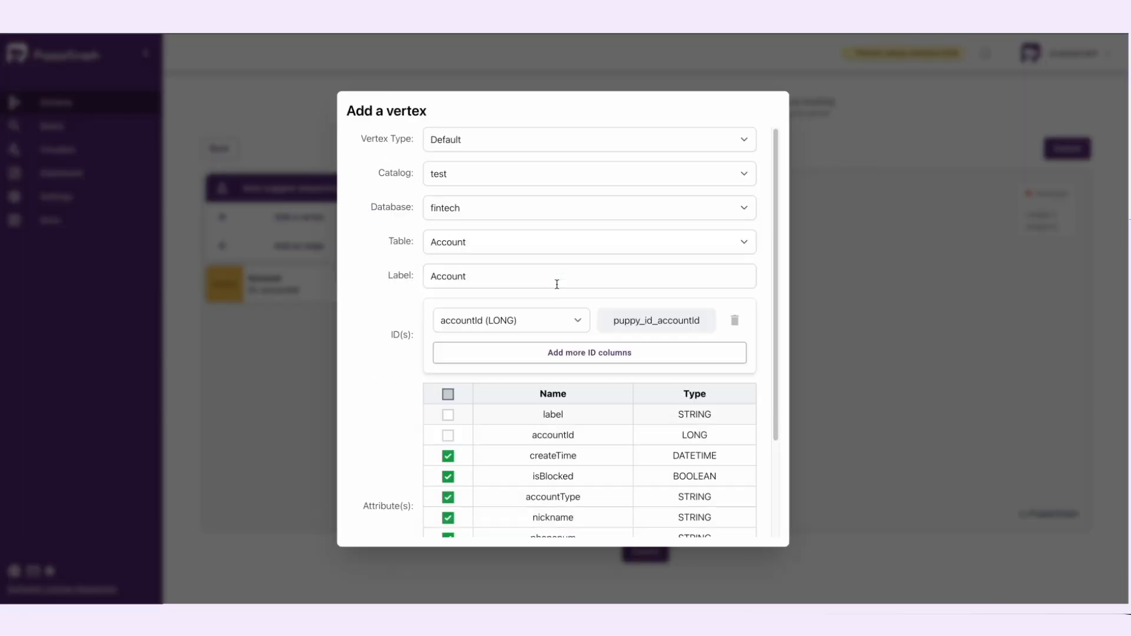
pyautogui.click(554, 247)
pyautogui.click(520, 305)
pyautogui.scroll(-3, 589, 383)
pyautogui.click(448, 311)
pyautogui.click(586, 525)
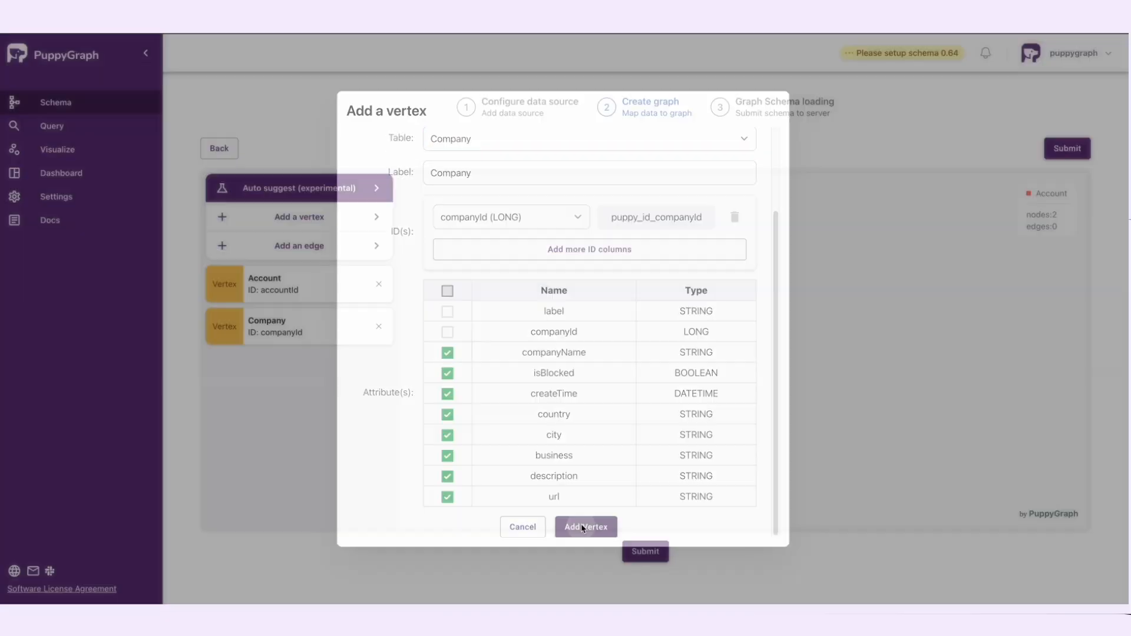
# Step: Set up an edge from the fintech AccountTransferAccount table with accounttransferaccountId as ID, linking Account by fromId to Account by toId
pyautogui.click(319, 249)
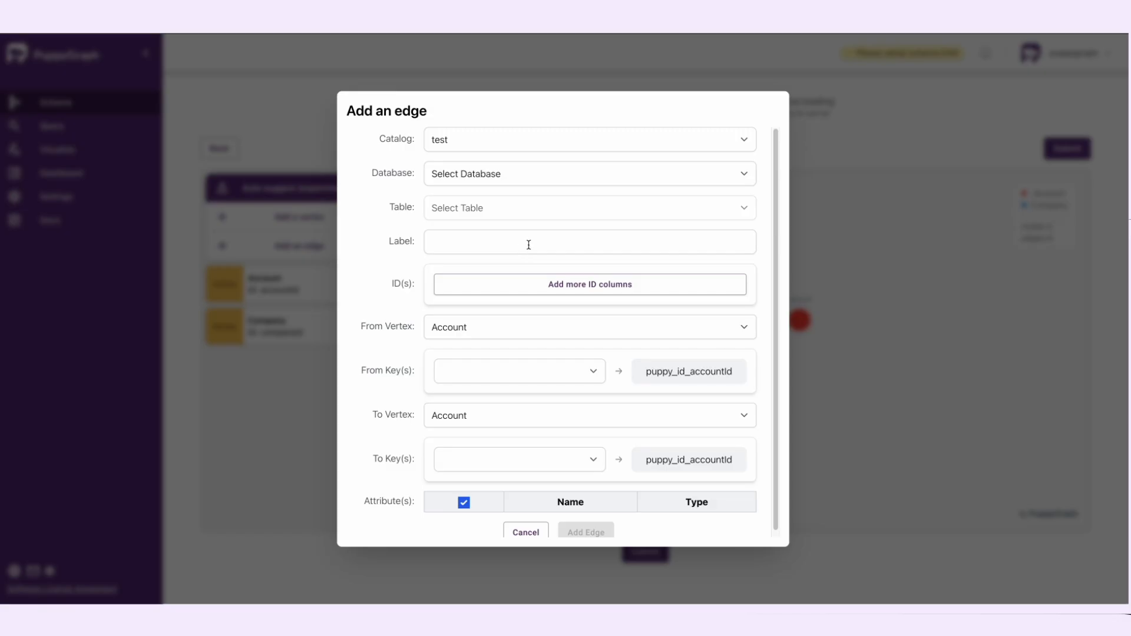
pyautogui.click(555, 180)
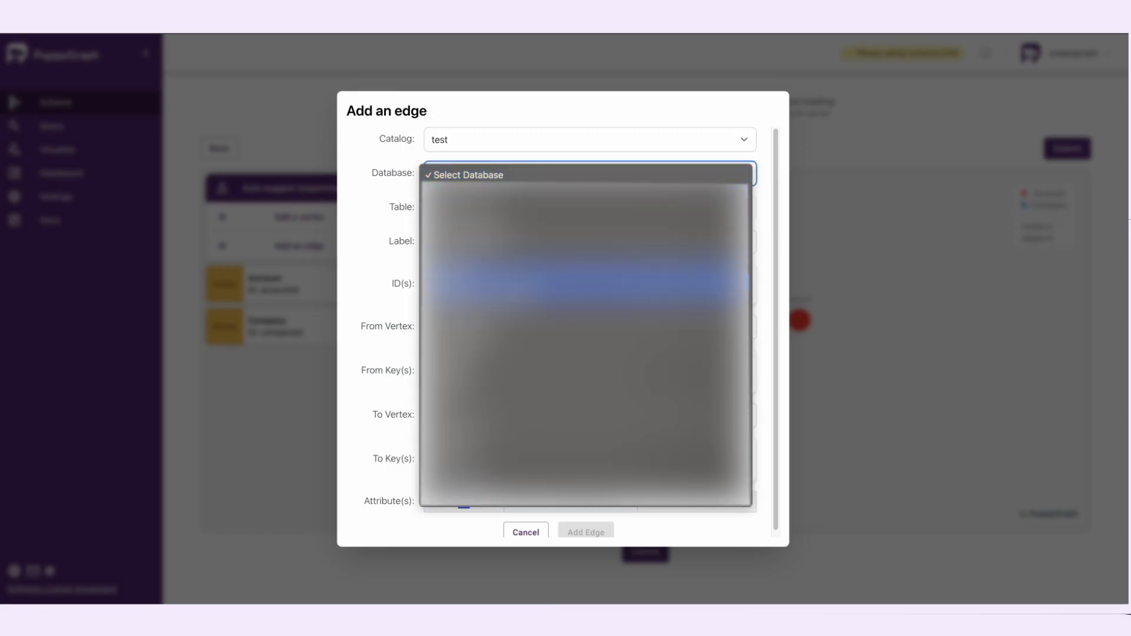
pyautogui.click(553, 268)
pyautogui.click(535, 209)
pyautogui.click(537, 254)
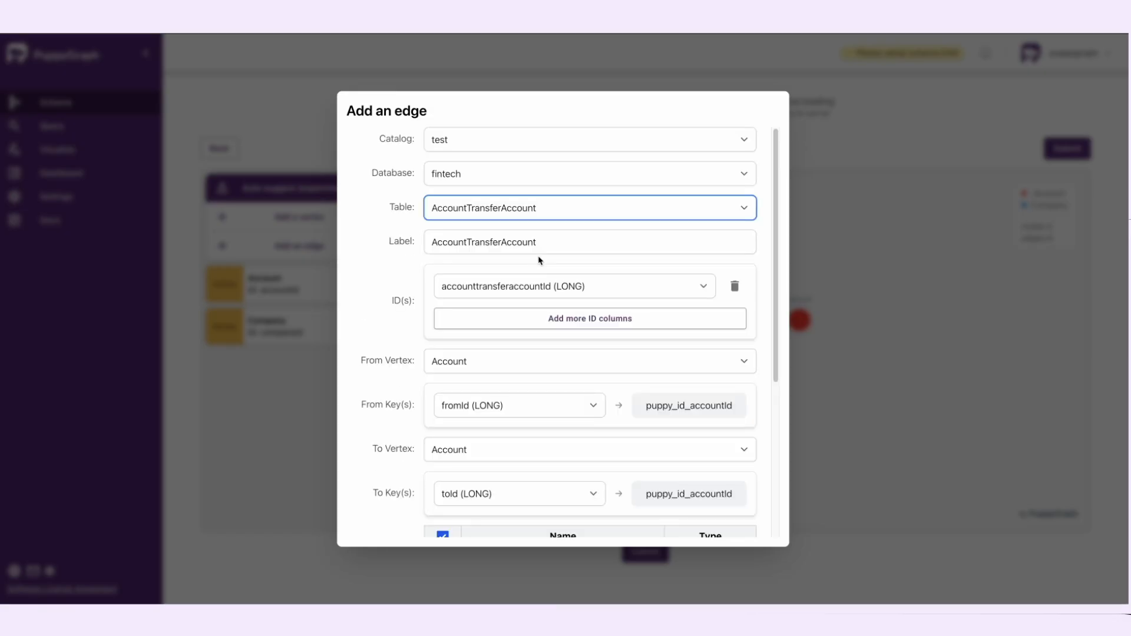
pyautogui.scroll(-2, 558, 303)
pyautogui.click(563, 293)
pyautogui.click(611, 331)
# Step: Exclude label, accounttransferaccountId, fromId and toId from the AccountTransferAccount edge's attributes and add the edge
pyautogui.scroll(-2, 610, 332)
pyautogui.click(443, 312)
pyautogui.click(443, 333)
pyautogui.click(586, 526)
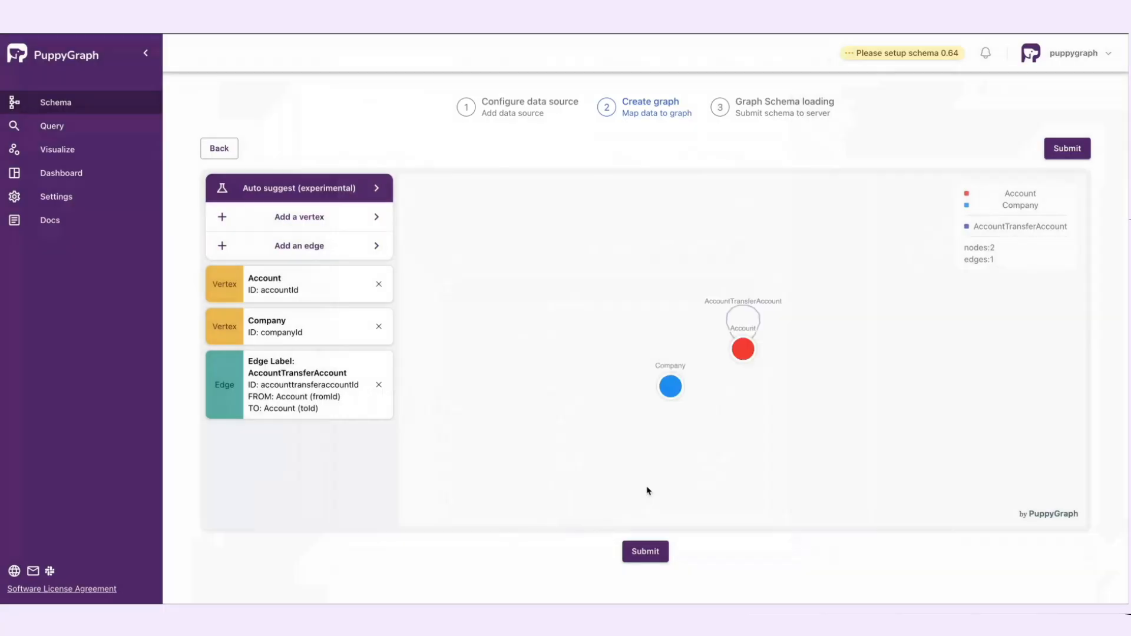
# Step: Set up an edge from the CompanyOwnAccount table with companyownaccountId as ID, linking Company by companyId to Account by accountId
pyautogui.click(324, 246)
pyautogui.scroll(2, 536, 271)
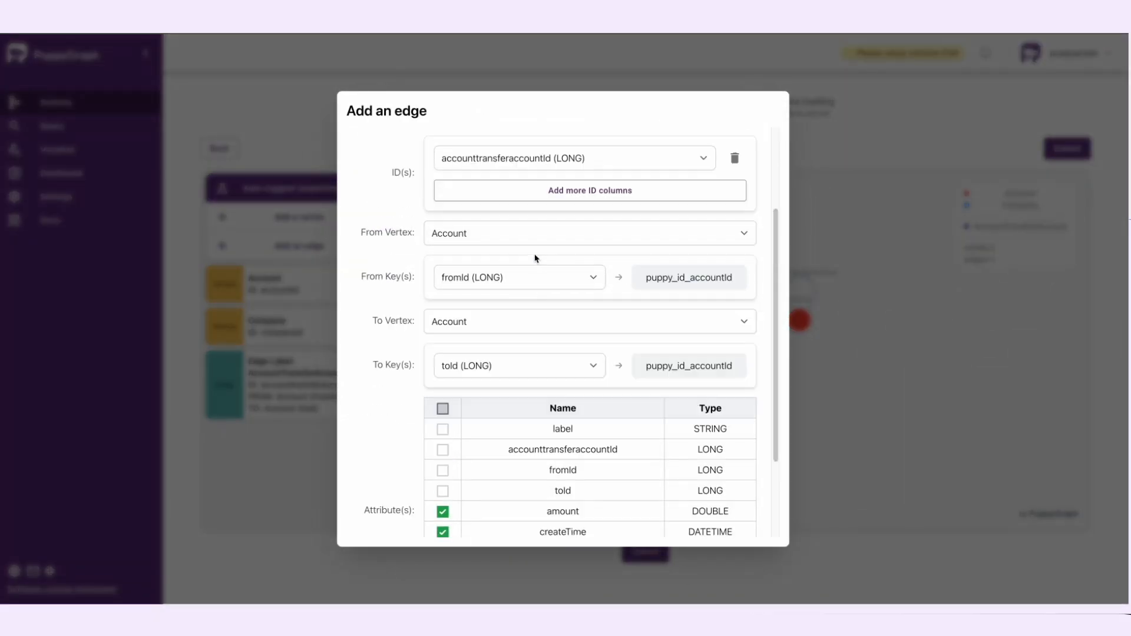
pyautogui.scroll(2, 545, 256)
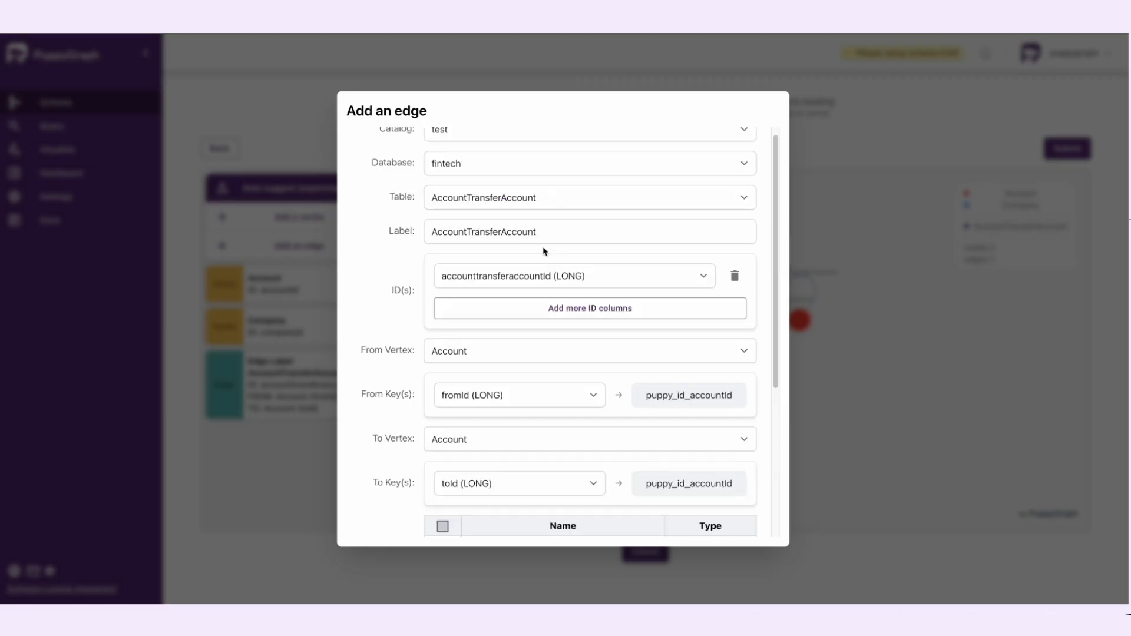
pyautogui.click(545, 212)
pyautogui.click(528, 300)
pyautogui.scroll(-2, 533, 365)
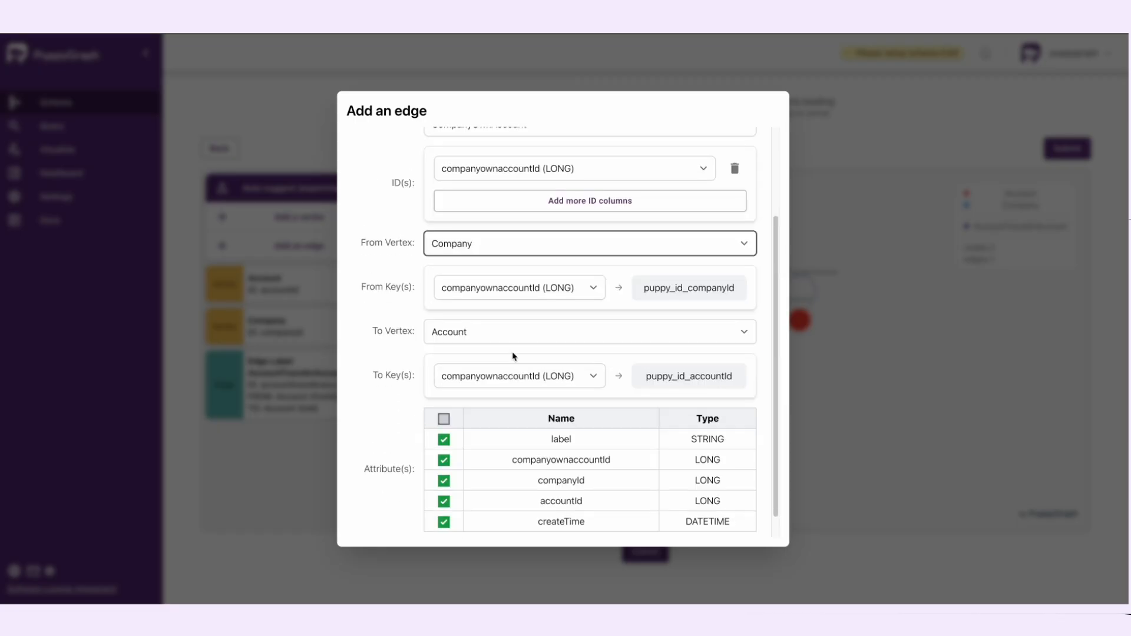
pyautogui.click(523, 291)
pyautogui.click(519, 376)
pyautogui.click(512, 408)
# Step: Exclude label, companyownaccountId, companyId and accountId from the CompanyOwnAccount edge's attributes and add the edge
pyautogui.click(444, 439)
pyautogui.click(444, 460)
pyautogui.click(444, 481)
pyautogui.click(444, 502)
pyautogui.scroll(-1, 507, 501)
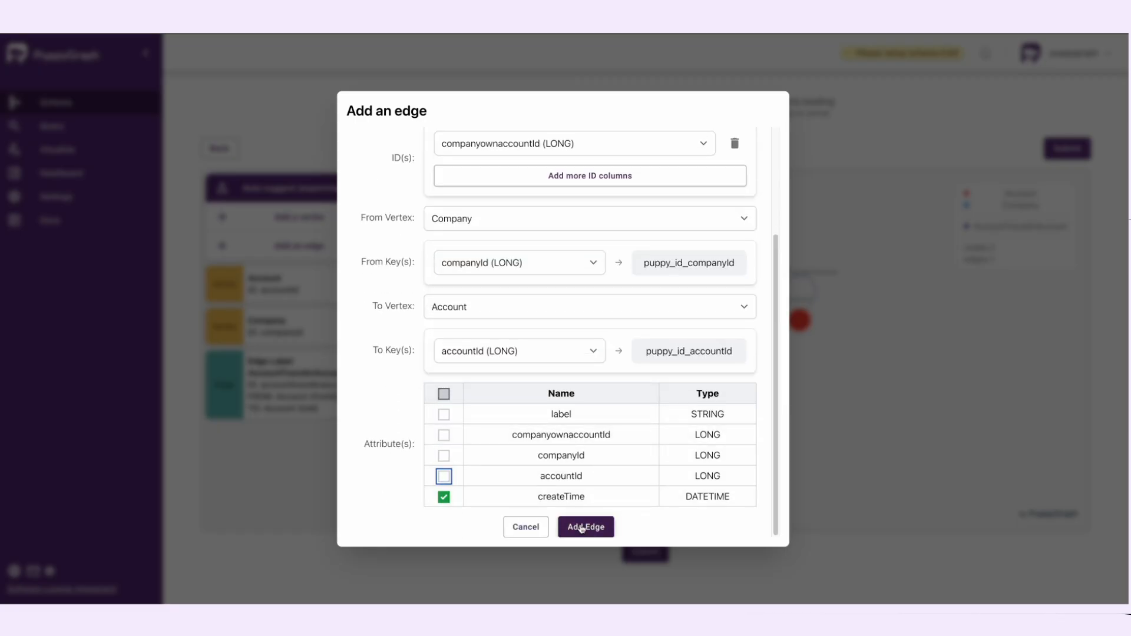
pyautogui.click(582, 528)
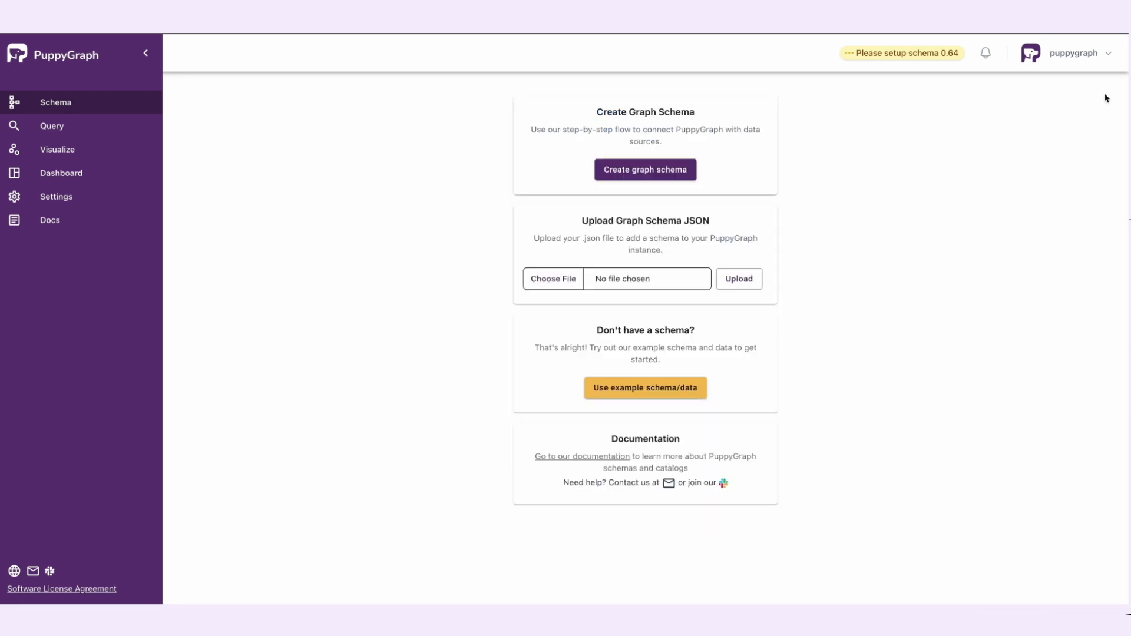
# Step: Choose schema.json as the graph schema file and upload it
pyautogui.click(554, 278)
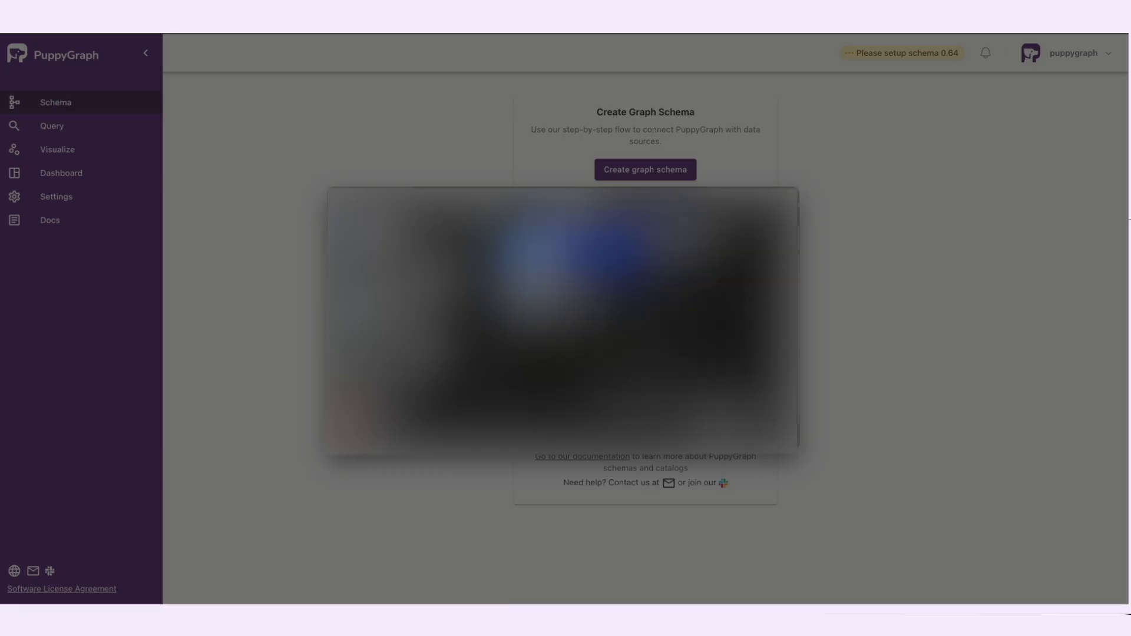
pyautogui.click(710, 240)
pyautogui.click(769, 436)
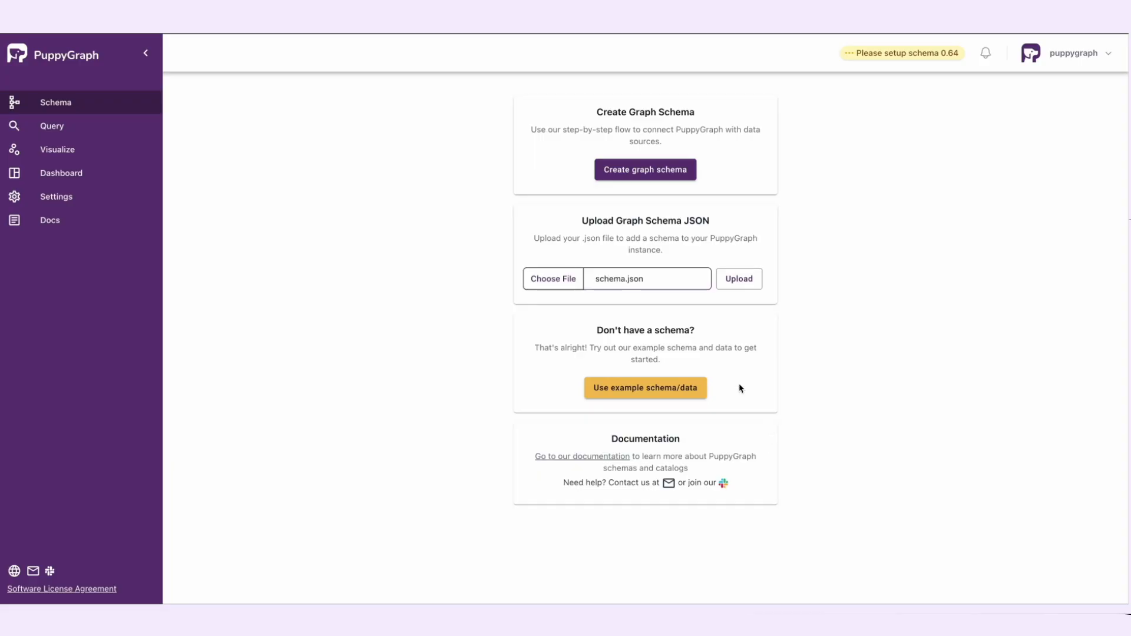
pyautogui.click(740, 285)
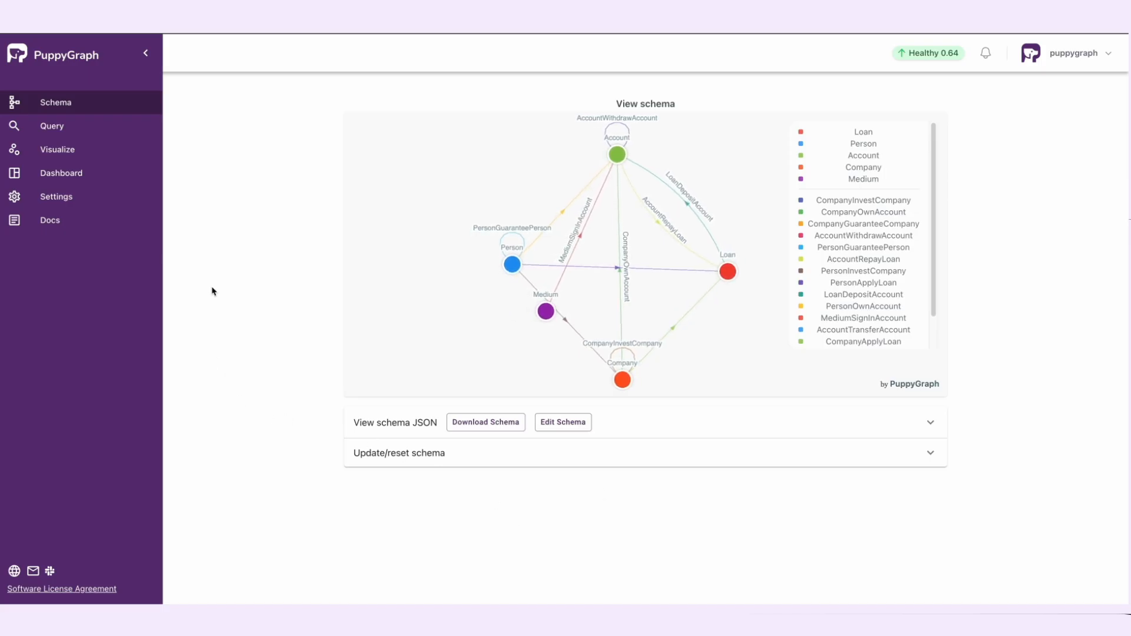
# Step: Examine the schema JSON, expanding the first vertex and the first edge definitions
pyautogui.click(375, 428)
pyautogui.scroll(-5, 334, 426)
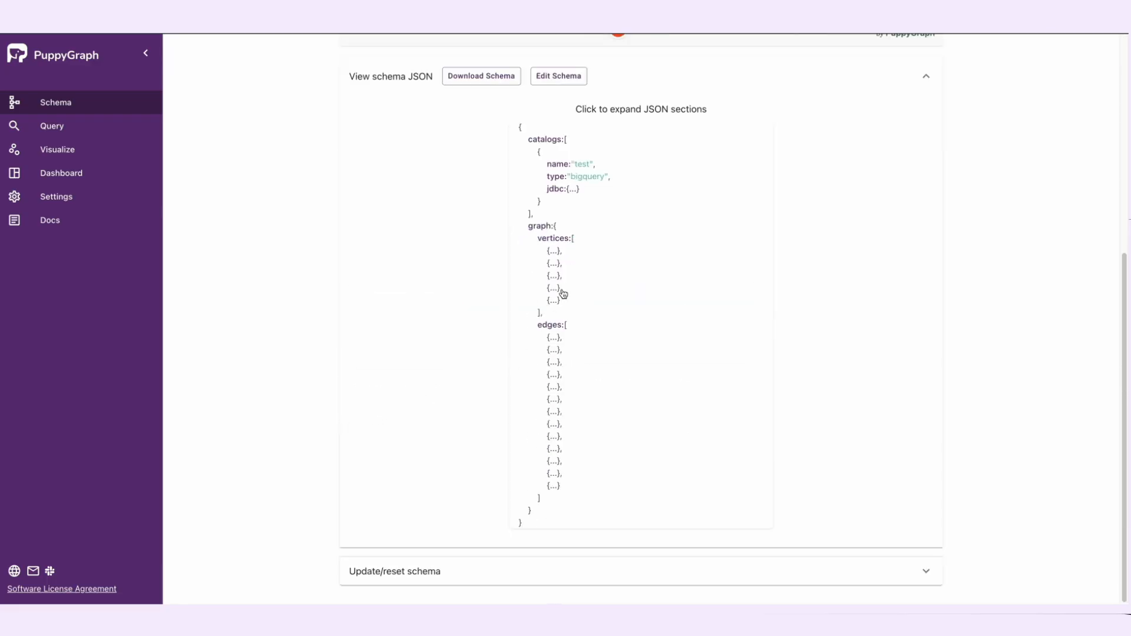
pyautogui.click(554, 251)
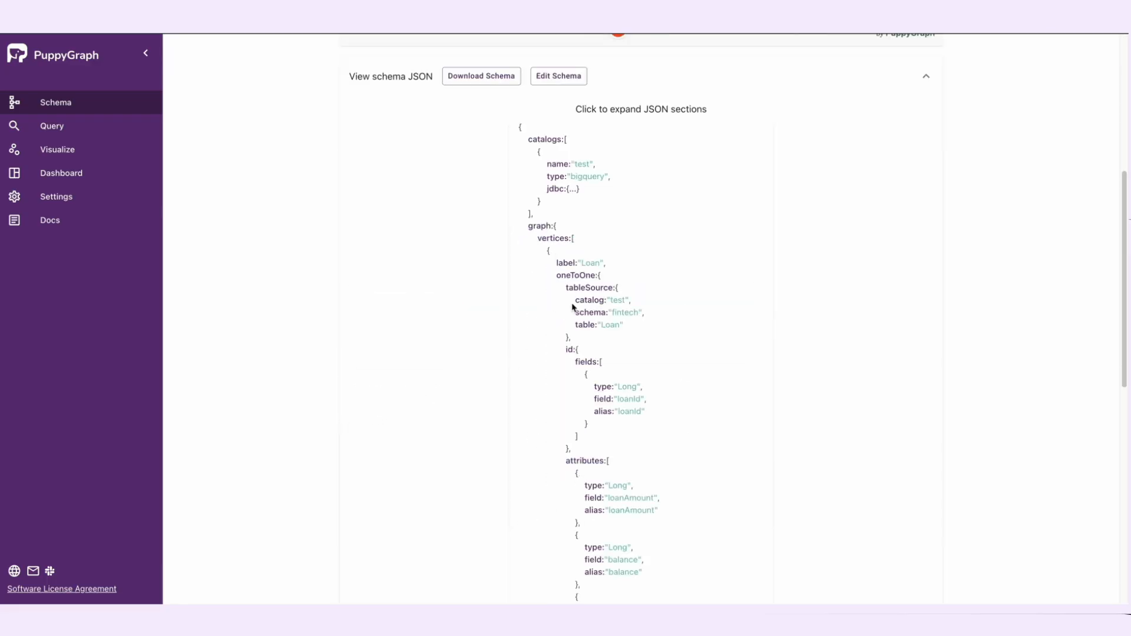
pyautogui.scroll(-8, 571, 312)
pyautogui.scroll(-1, 571, 313)
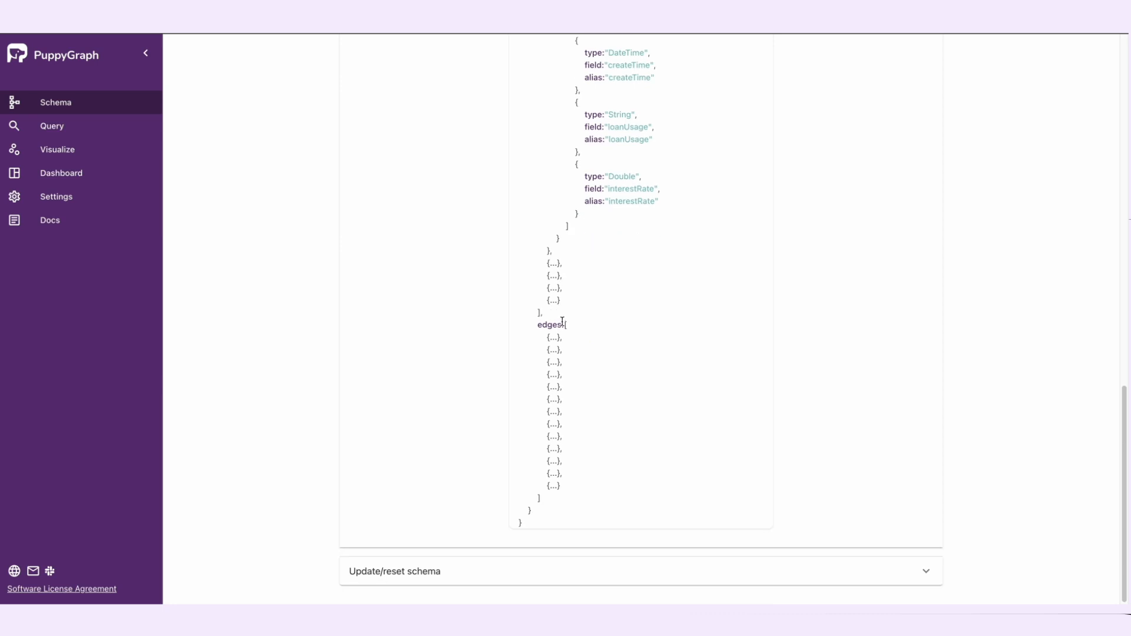
pyautogui.click(552, 338)
pyautogui.scroll(-4, 552, 338)
pyautogui.scroll(19, 552, 338)
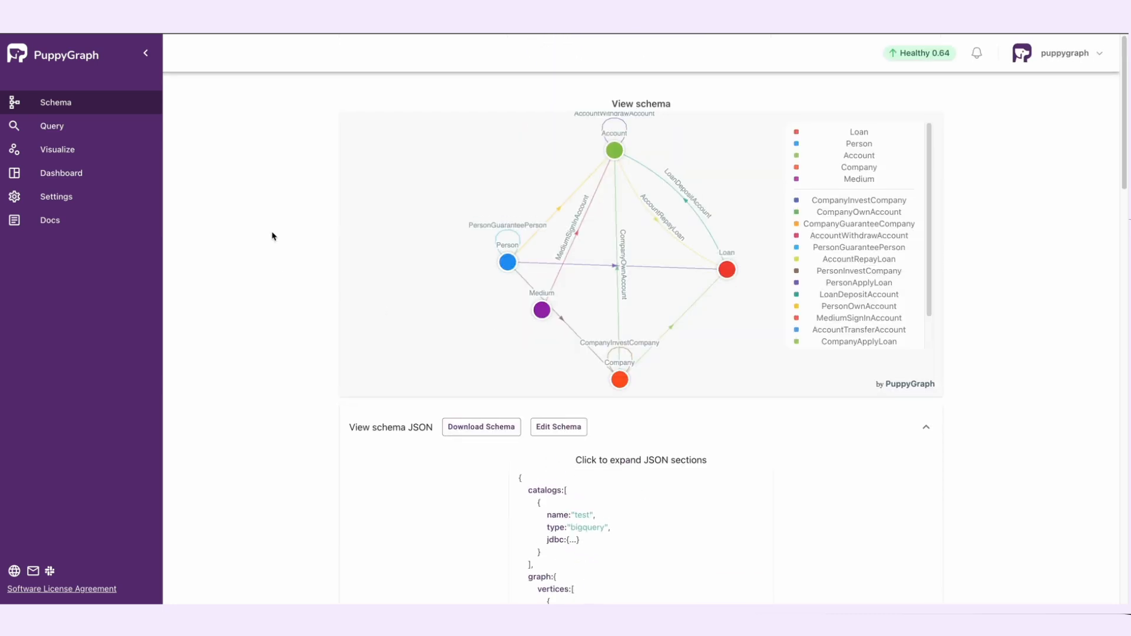
# Step: Examine the dashboard's vertex and edge counts, edge sample table and edge sample graph
pyautogui.click(101, 175)
pyautogui.scroll(1, 631, 240)
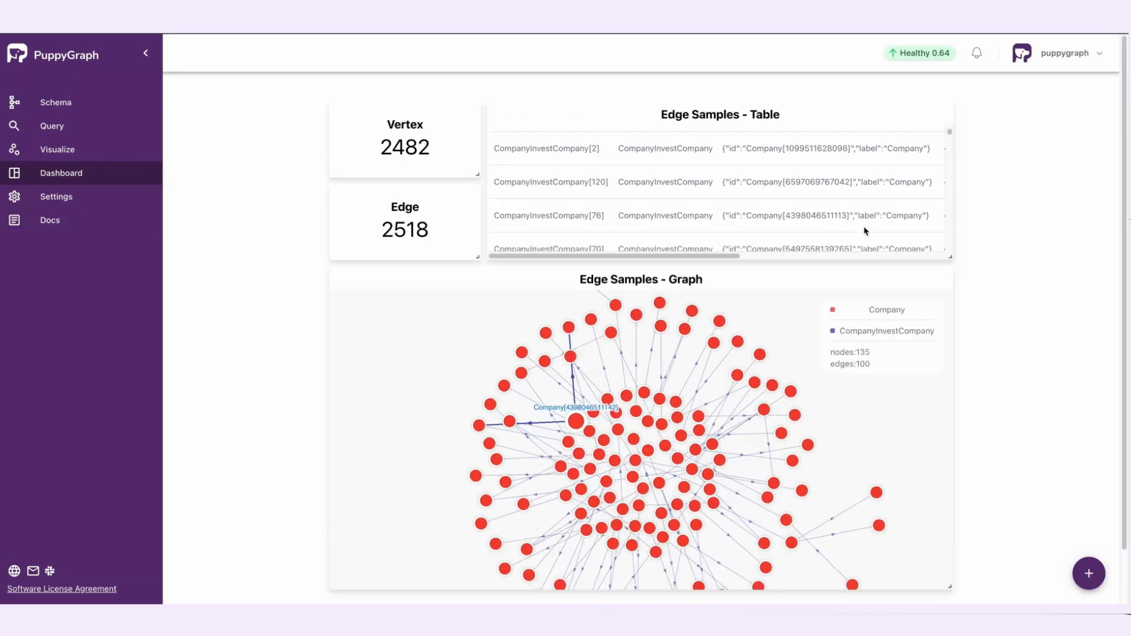
pyautogui.scroll(-2, 866, 230)
pyautogui.scroll(-1, 1017, 369)
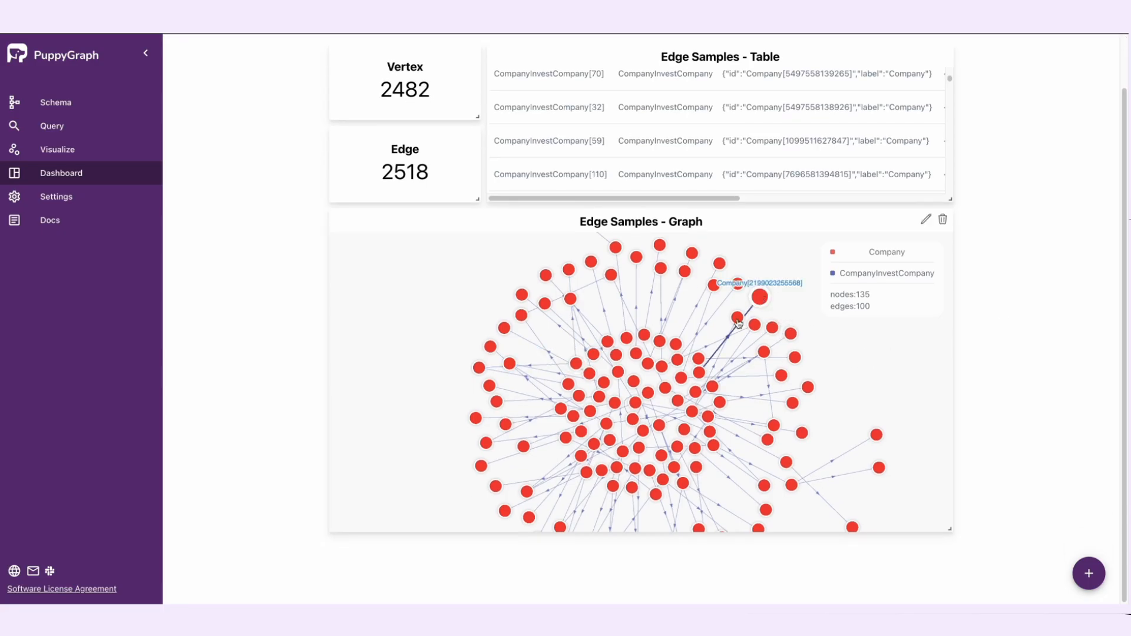
# Step: Add a dashboard tile titled Account, paste in its query, choose its display type and submit it
pyautogui.click(1077, 574)
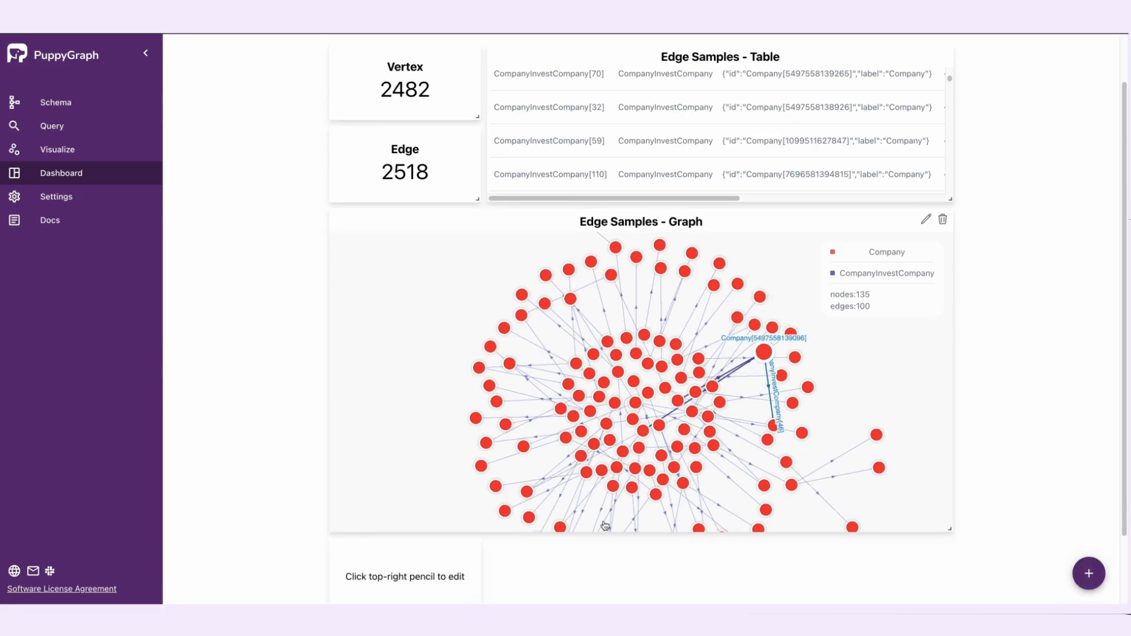
pyautogui.scroll(-2, 589, 518)
pyautogui.click(453, 466)
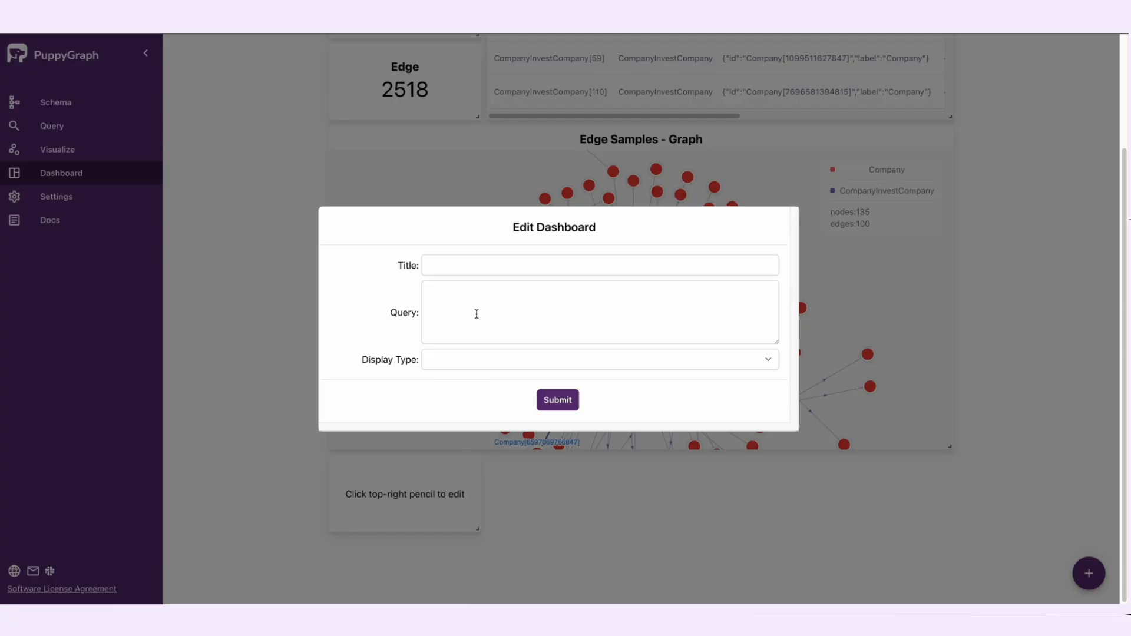
pyautogui.click(472, 266)
pyautogui.write('Account')
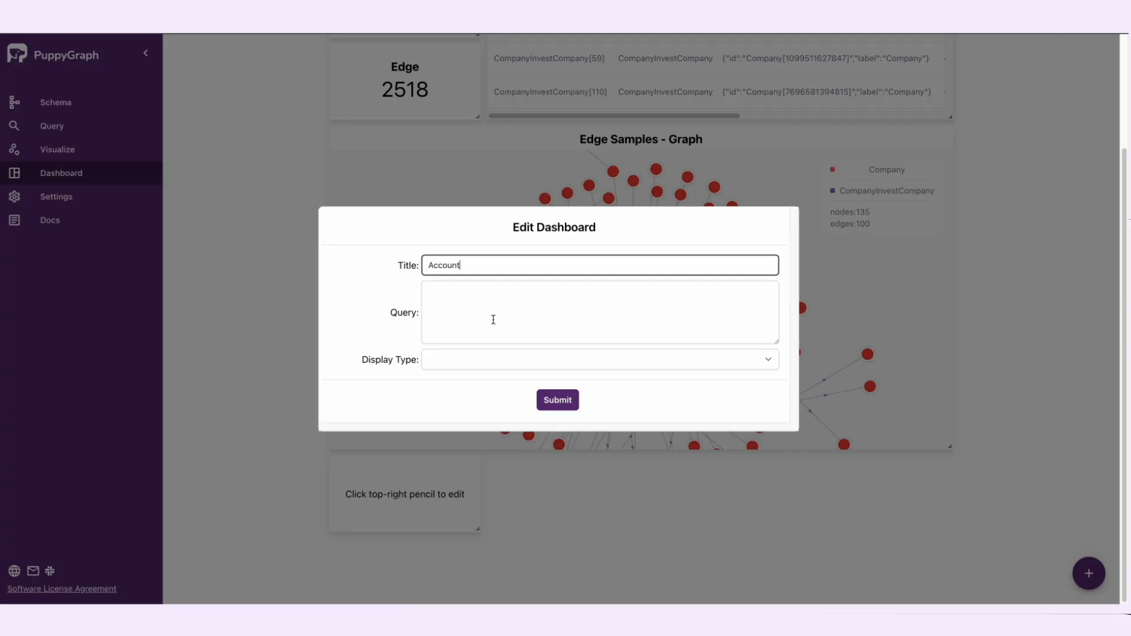
pyautogui.click(493, 317)
pyautogui.write('g.V().hasLabel("Account").count()')
pyautogui.click(463, 359)
pyautogui.click(439, 360)
pyautogui.click(554, 400)
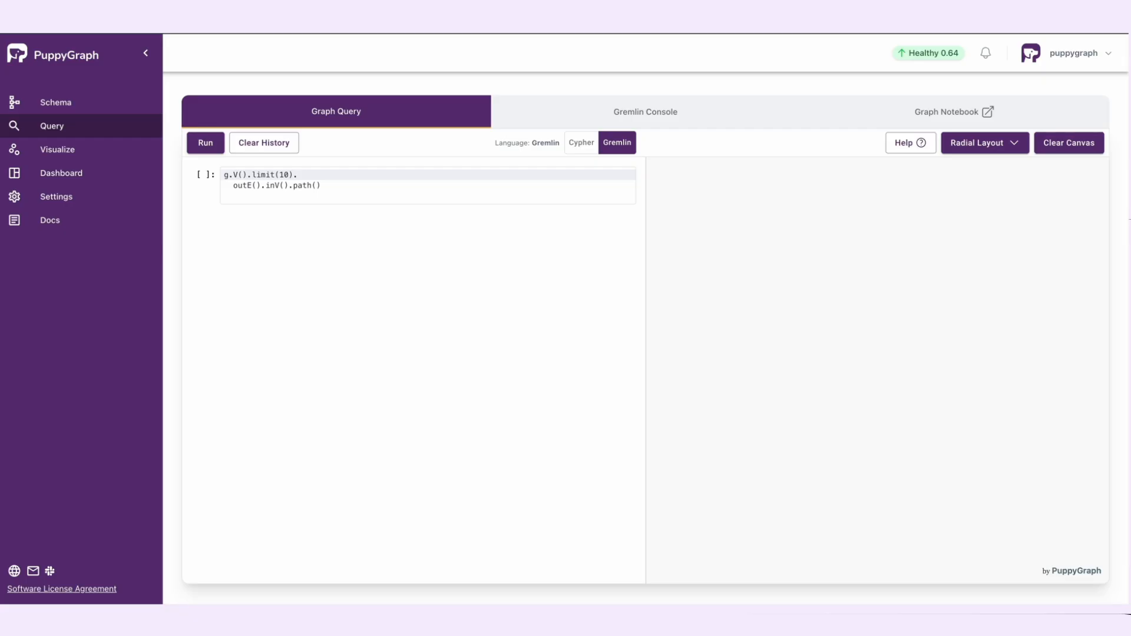
# Step: Replace the default query with the Gremlin query g.V().hasLabel('Account').count() and run it
pyautogui.click(414, 177)
pyautogui.hotkey('ctrl', 'a')
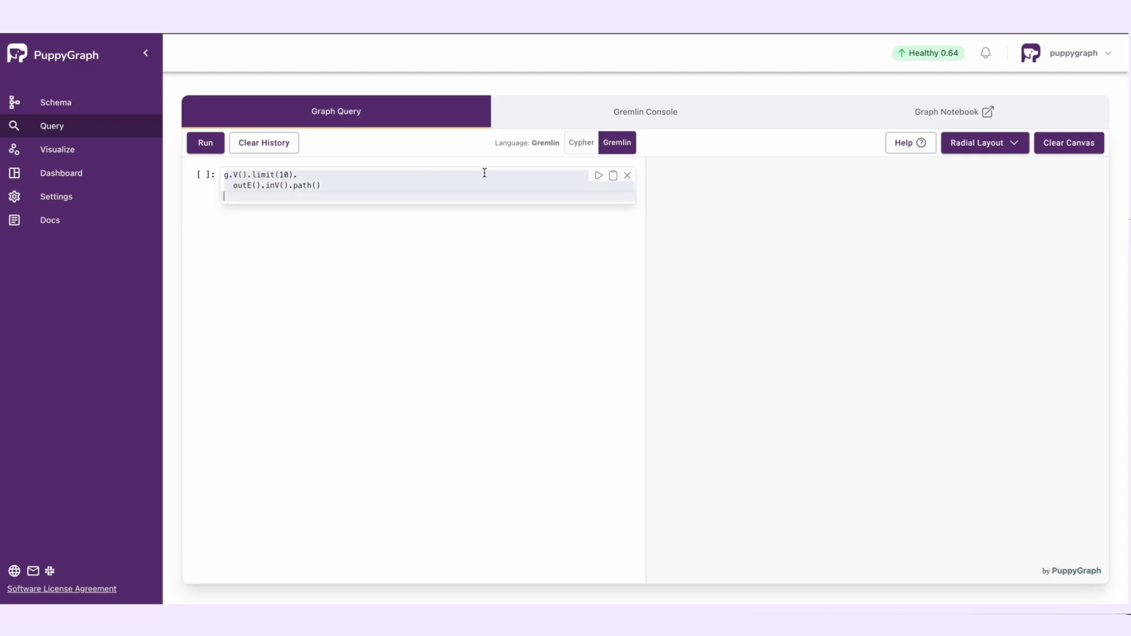
pyautogui.write("g.V().hasLabel('Account').count()")
pyautogui.click(598, 175)
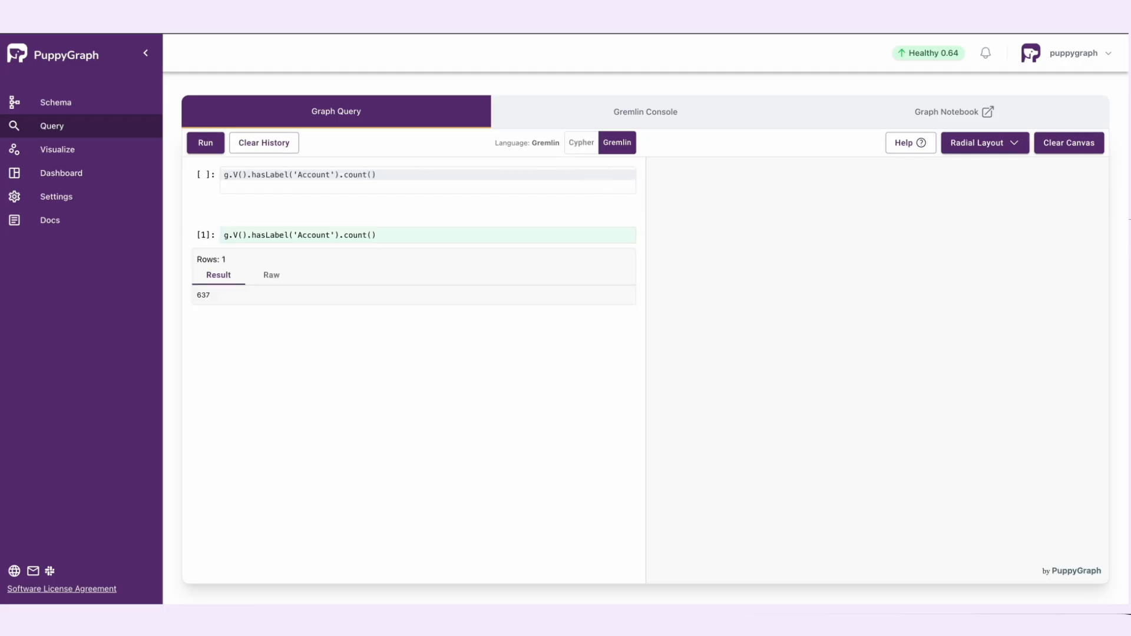
# Step: Run the query MATCH (x:Account) RETURN count(x) with the language set to Cypher
pyautogui.click(473, 175)
pyautogui.hotkey('ctrl', 'a')
pyautogui.write('MATCH (x:Account) RETURN count(x)')
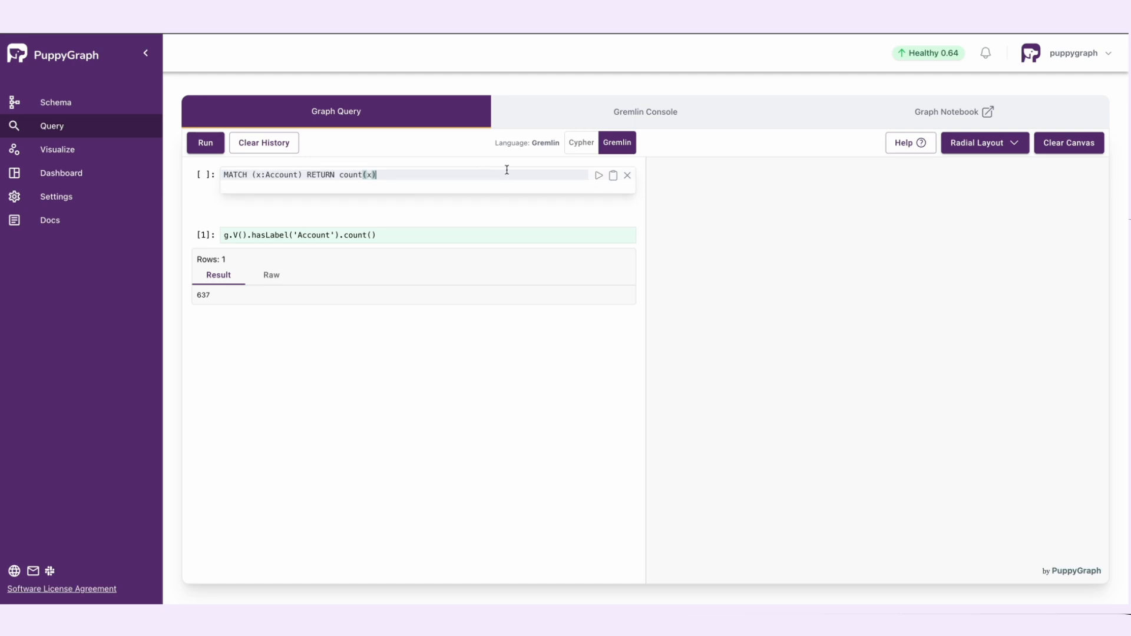
pyautogui.click(575, 144)
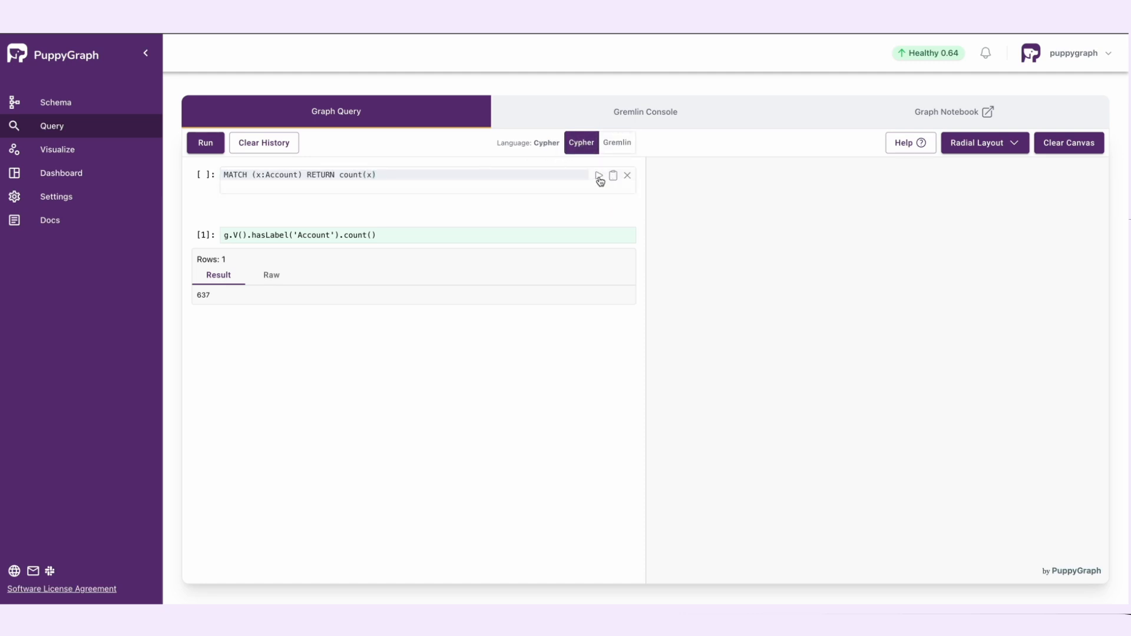
pyautogui.click(598, 176)
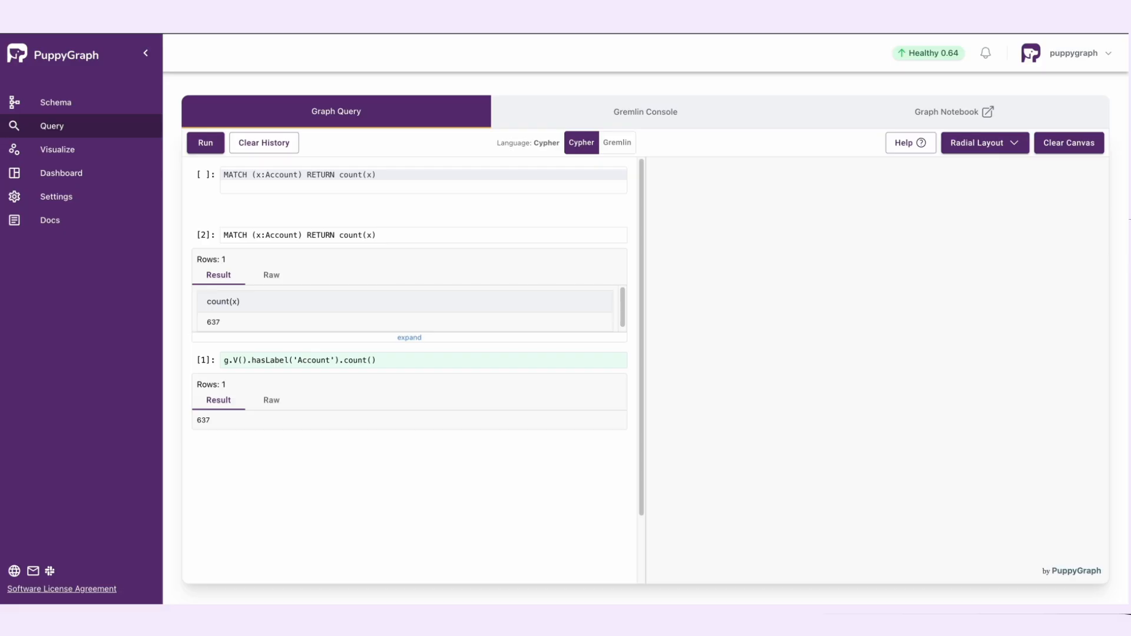
# Step: Run a Gremlin query for one account's in and out AccountTransferAccount amount sums, maxima and counts between 2020-01-01 and 2024-01-01, and expand its result
pyautogui.click(352, 178)
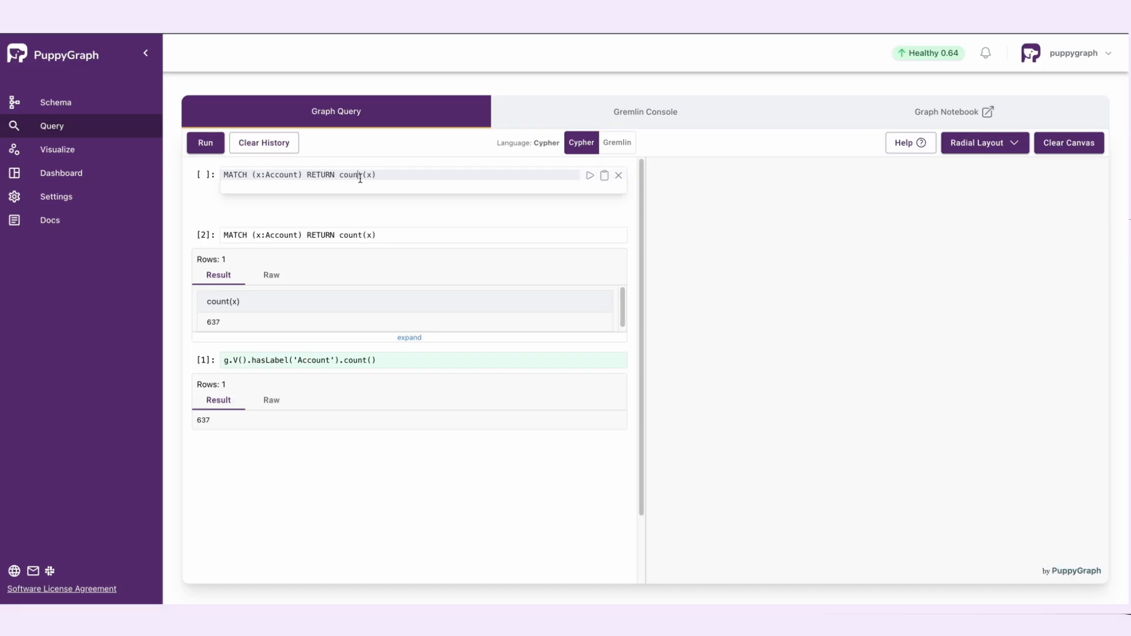
pyautogui.hotkey('ctrl', 'v')
pyautogui.click(616, 143)
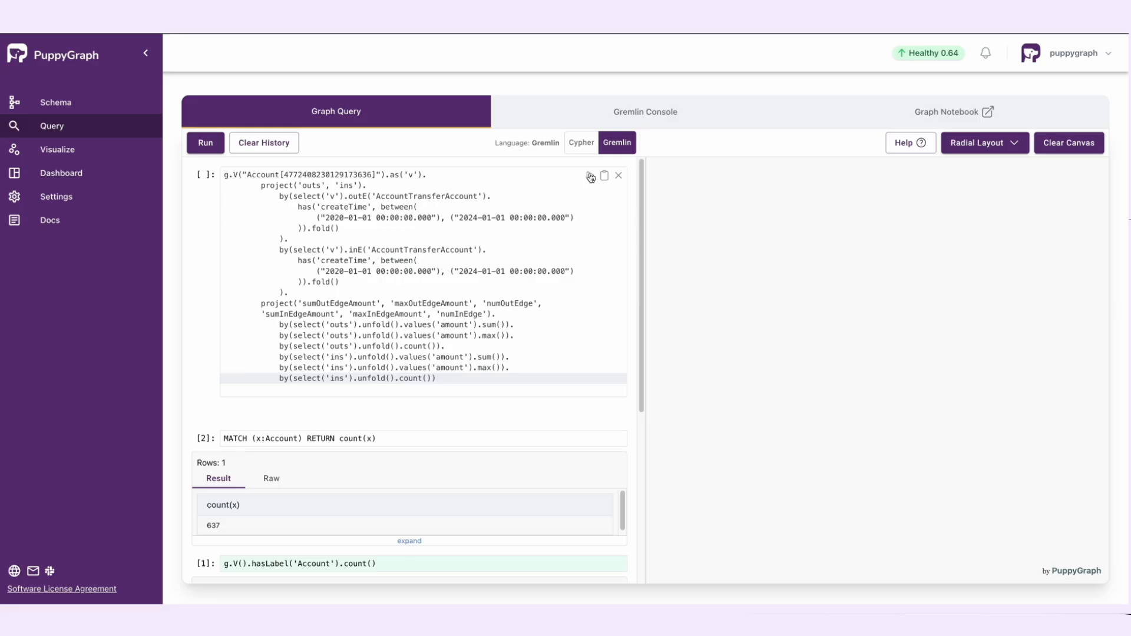
pyautogui.click(590, 176)
pyautogui.scroll(-5, 551, 280)
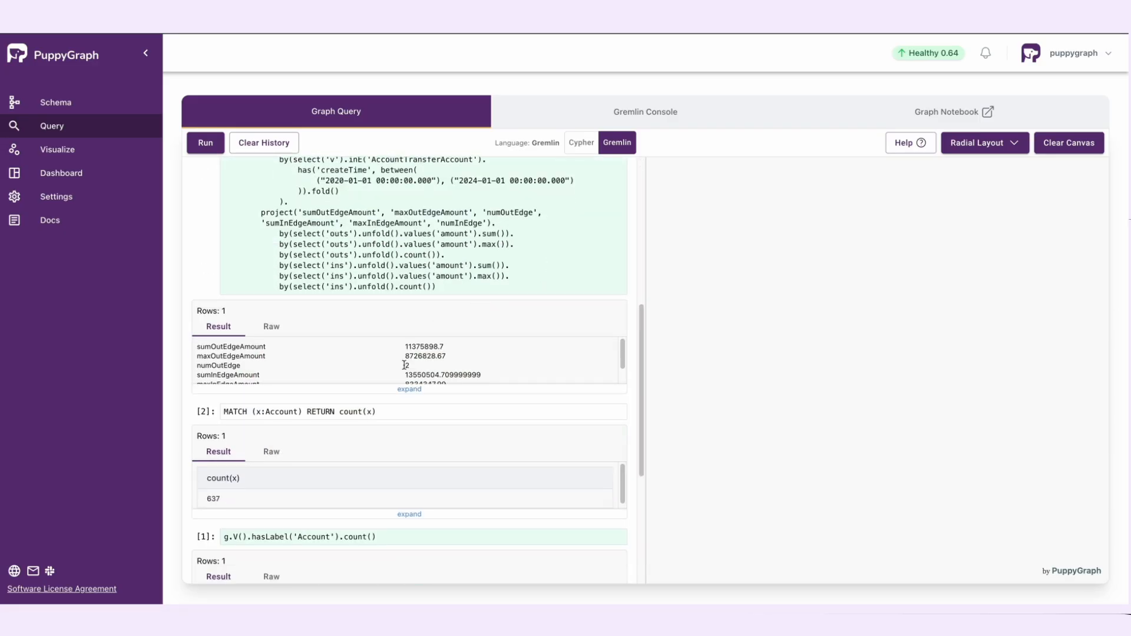
pyautogui.click(412, 390)
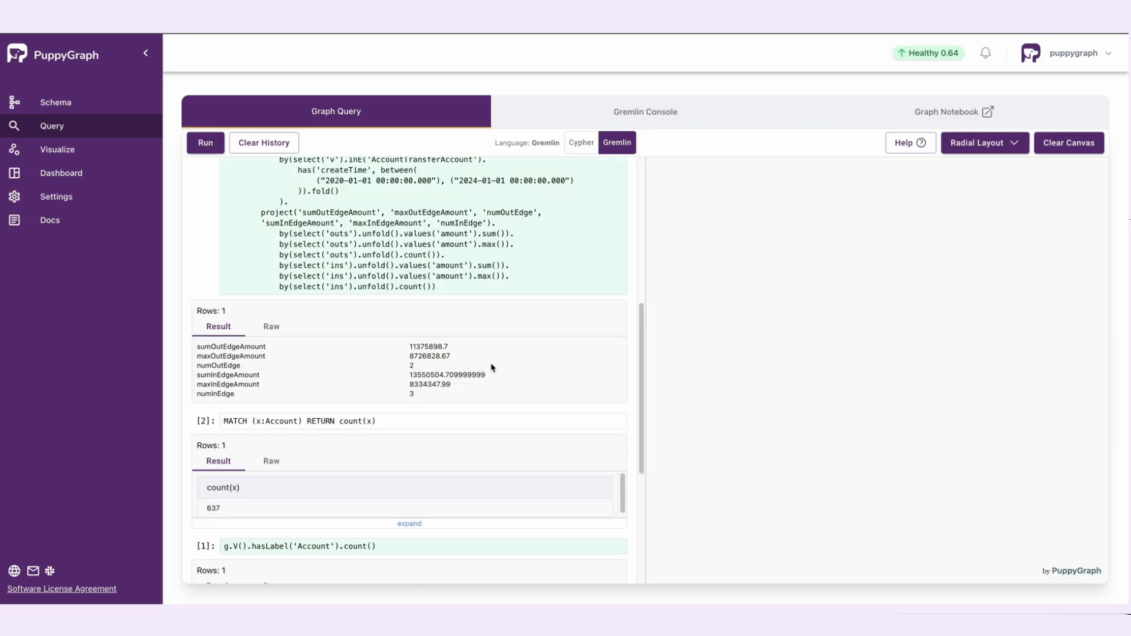
pyautogui.scroll(5, 492, 367)
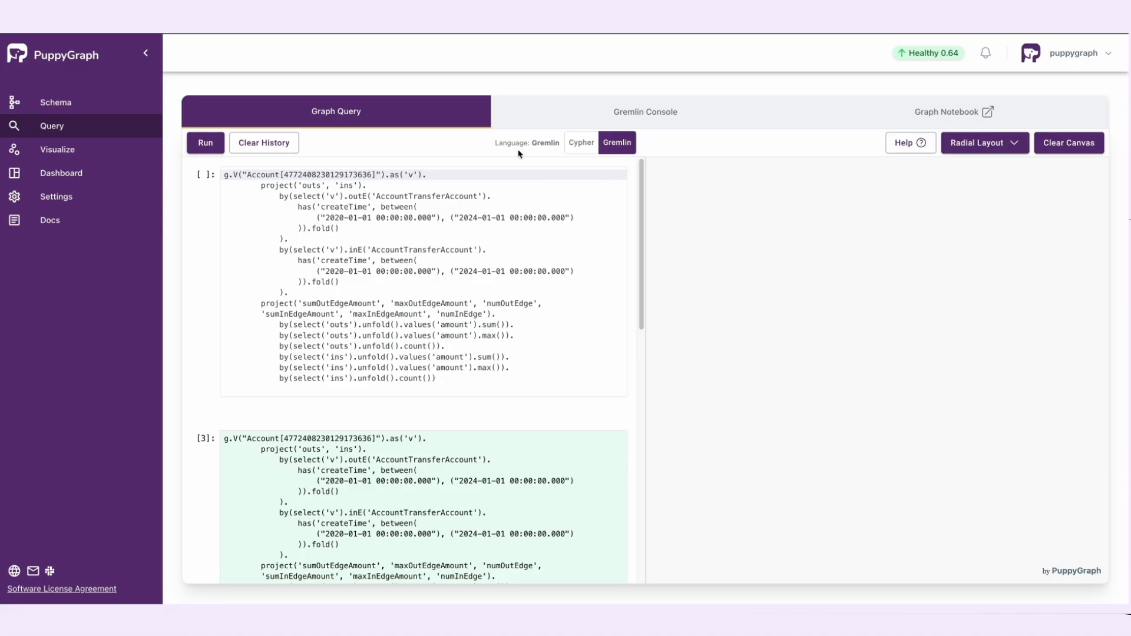
# Step: Run the Cypher query MATCH p = (x)-[:PersonOwnAccount]->()-[:AccountTransferAccount*1..3]->() RETURN p
pyautogui.click(409, 253)
pyautogui.hotkey('ctrl', 'a')
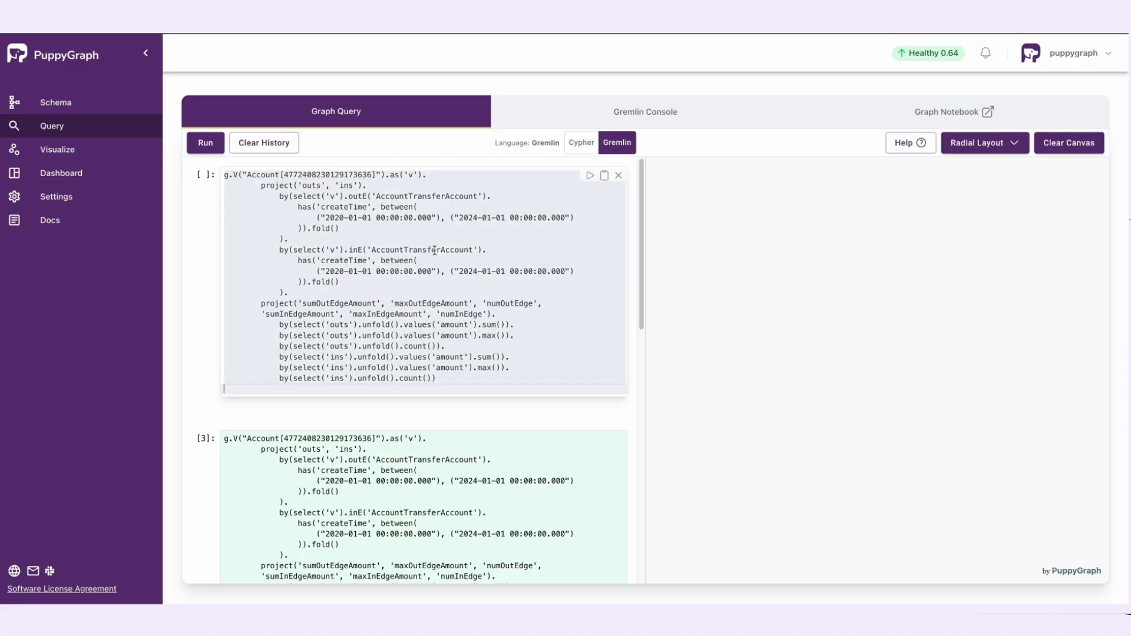
pyautogui.write('MATCH p = (x)-[:PersonOwnAccount]->()-[:AccountTransferAccount*1..3]->()     RETURN p')
pyautogui.click(581, 143)
pyautogui.click(589, 175)
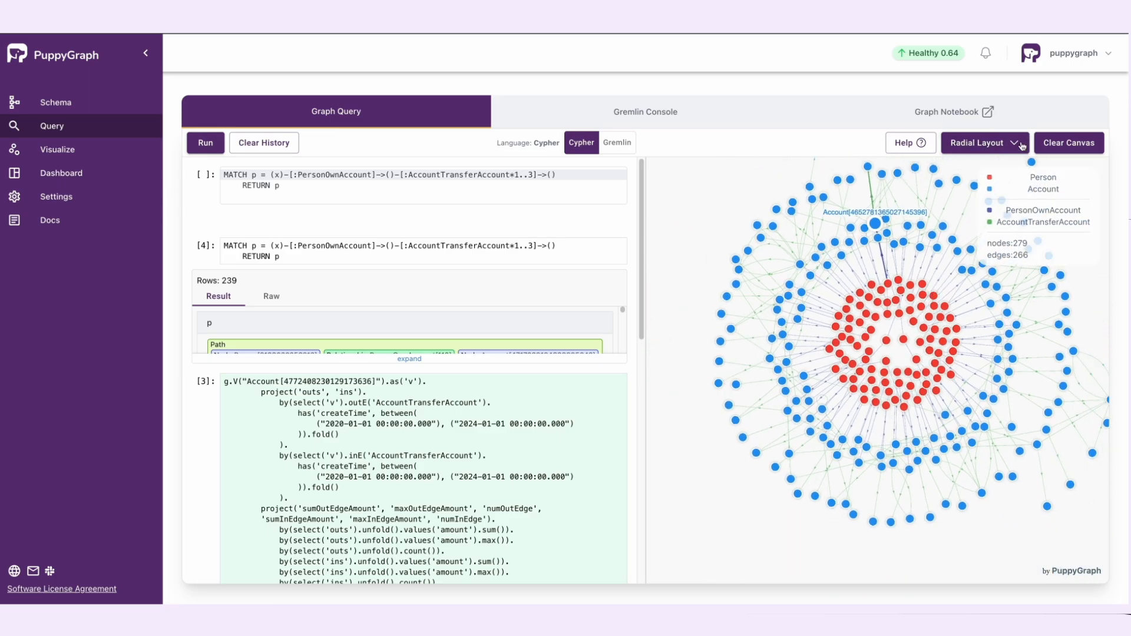
# Step: Arrange the person-to-account transfer path graph in the Vertical Layout
pyautogui.click(972, 145)
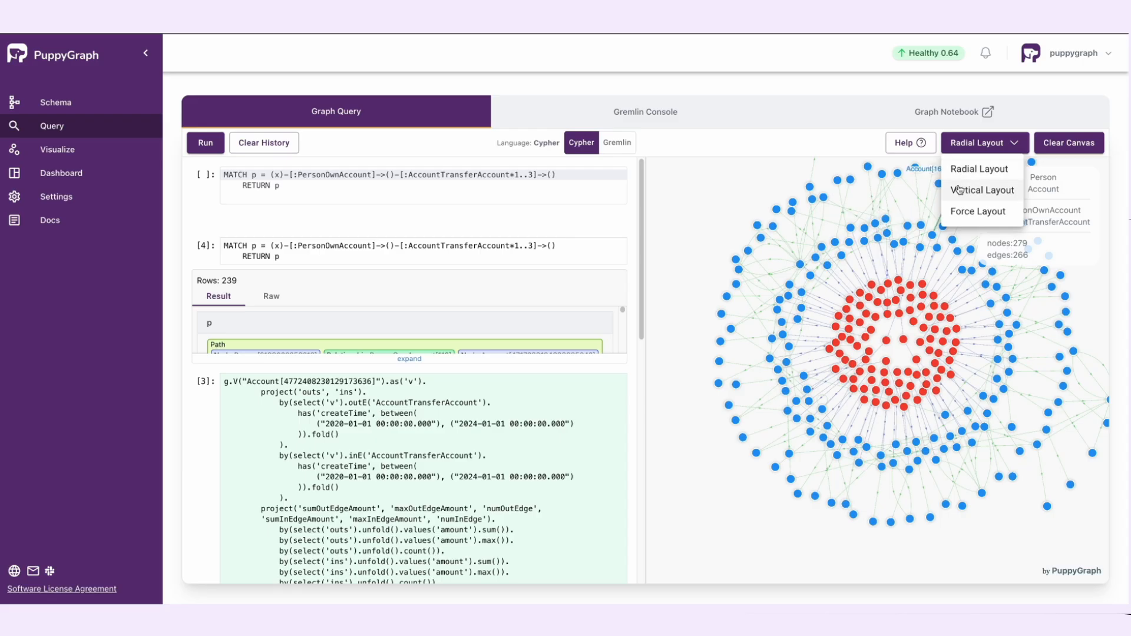
pyautogui.click(965, 190)
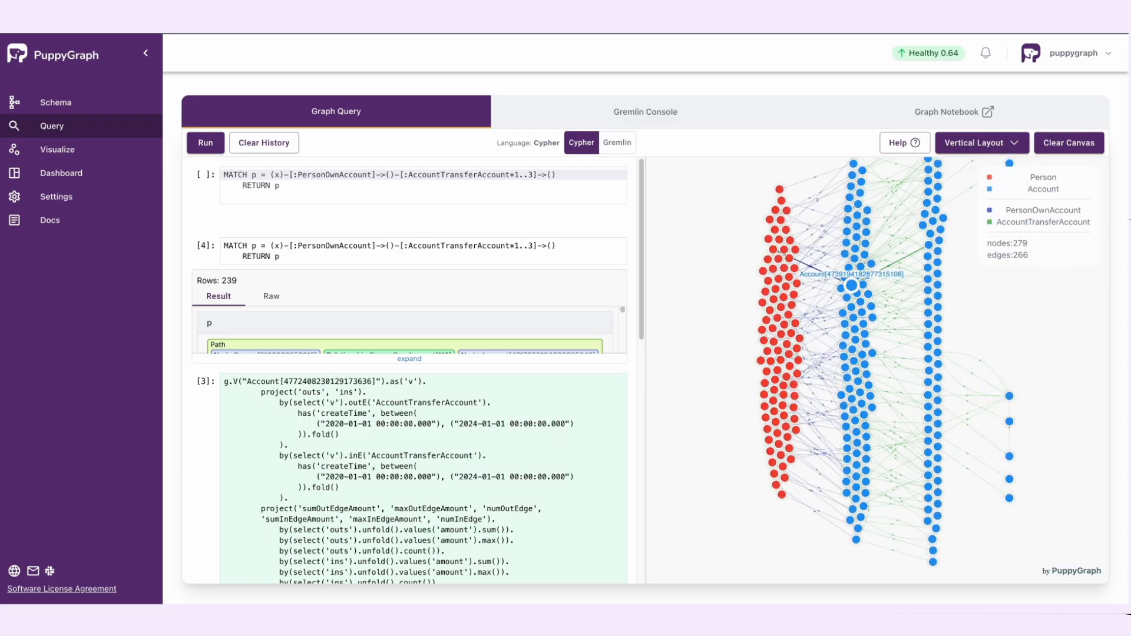
pyautogui.moveTo(721, 217); pyautogui.dragTo(694, 260)
# Step: Clear the graph canvas and run the Gremlin query g.V().out("PersonOwnAccount").repeat(out('AccountTransferAccount')).times(5).simplePath().path()
pyautogui.click(517, 195)
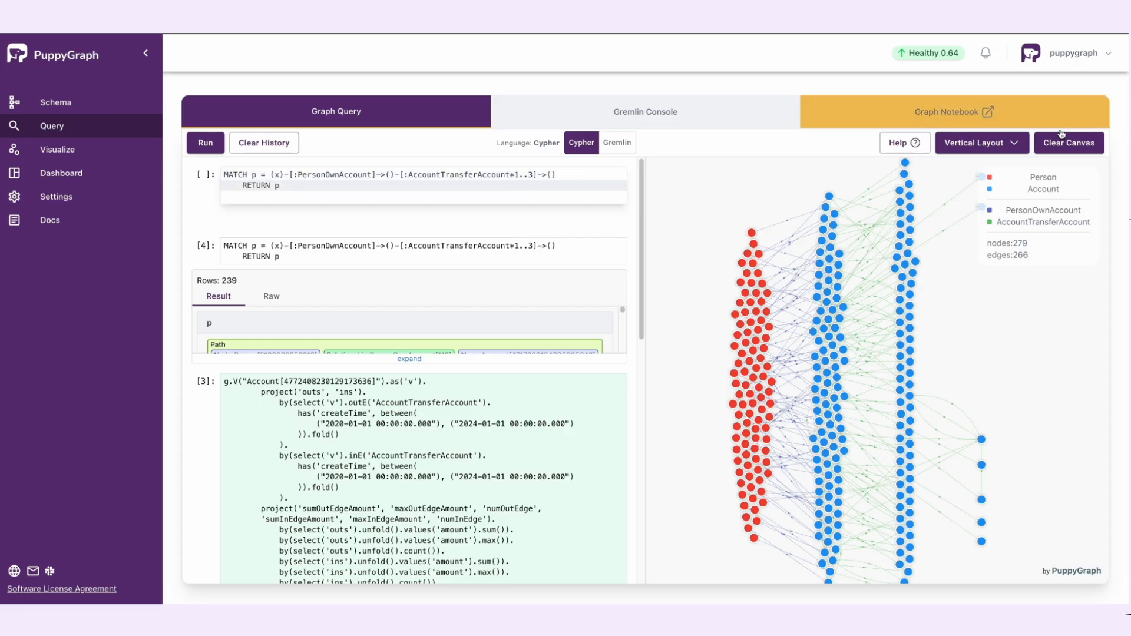
pyautogui.click(1062, 140)
pyautogui.click(534, 177)
pyautogui.press('super+a')
pyautogui.write('g.V().out("PersonOwnAccount").repeat(out(\'AccountTransferAccount\')).times(5).simplePath().path()')
pyautogui.click(616, 147)
pyautogui.moveTo(586, 181)
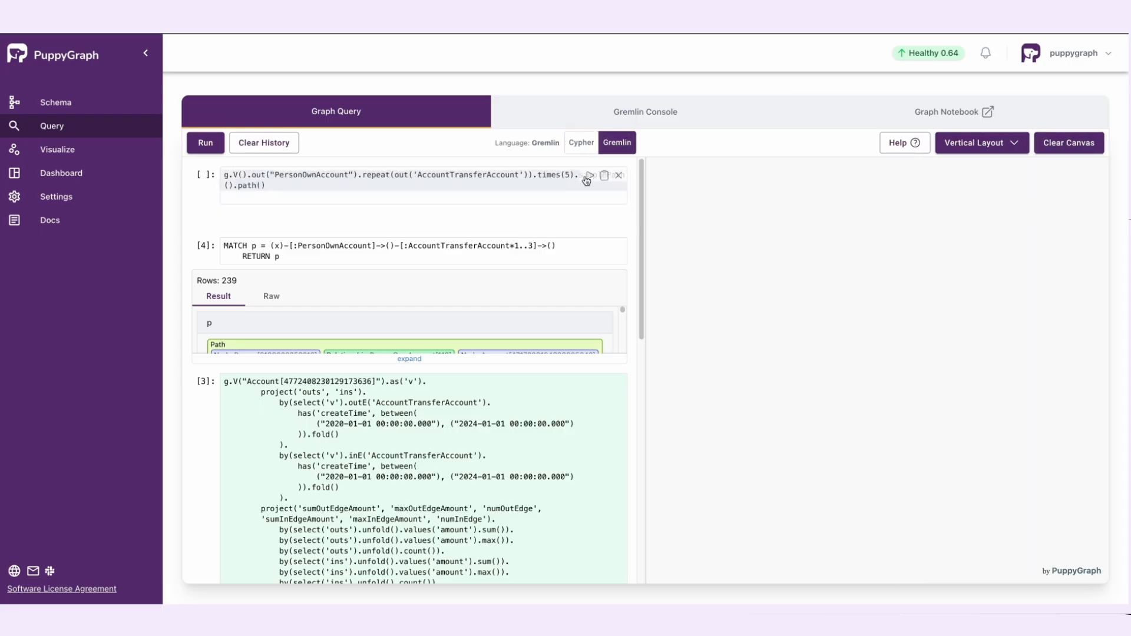
pyautogui.click(590, 176)
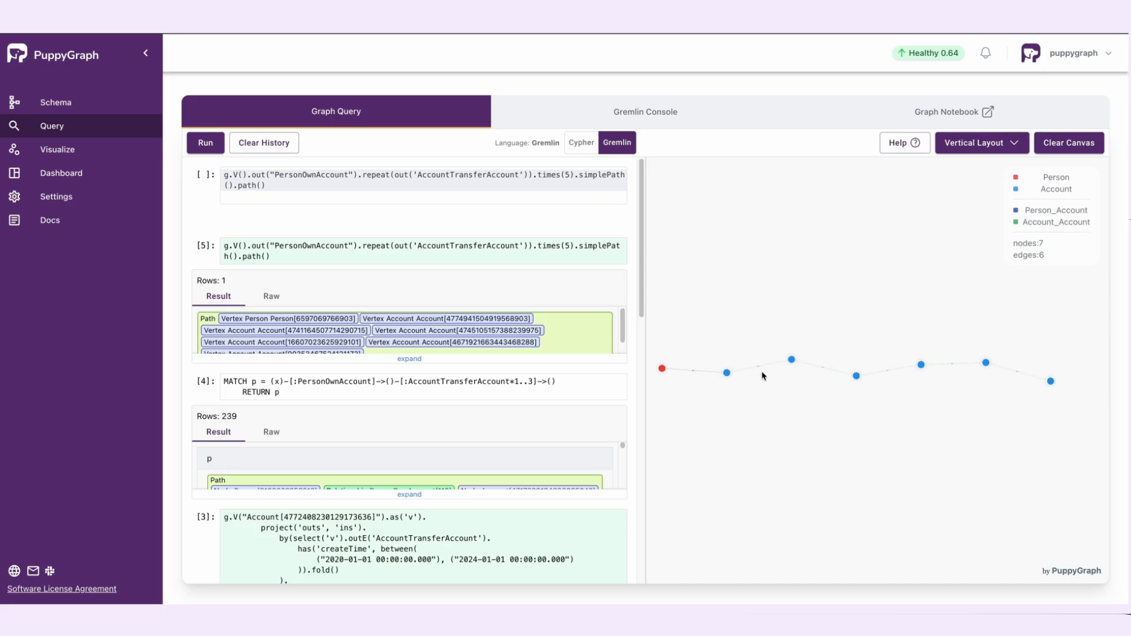
# Step: Show the properties of the third account node along the transfer path
pyautogui.moveTo(793, 361)
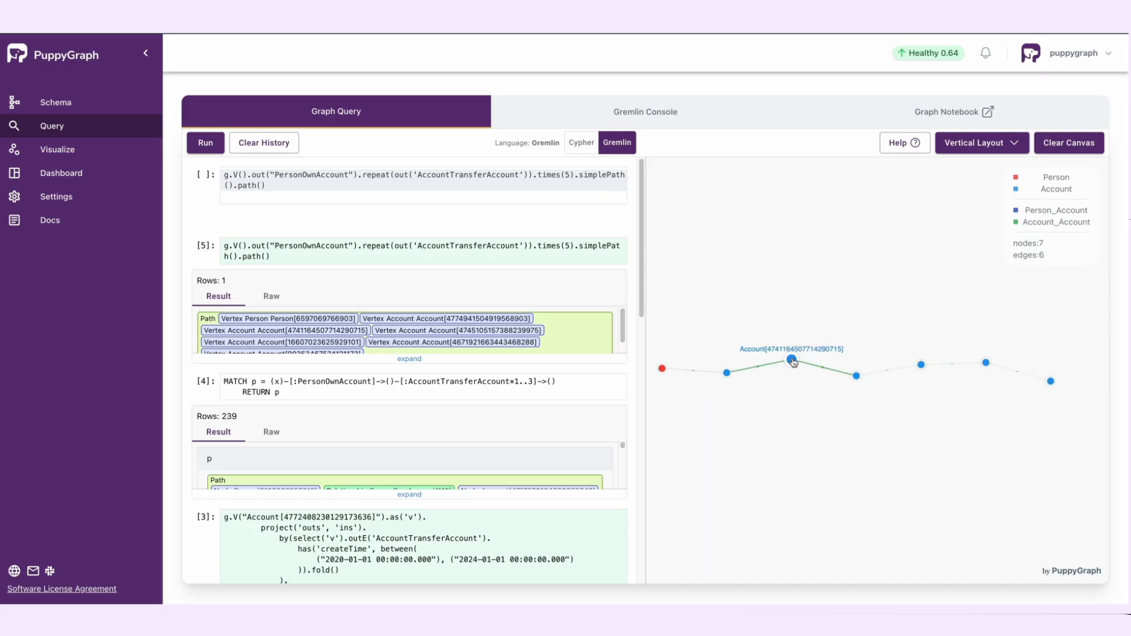
pyautogui.click(856, 376)
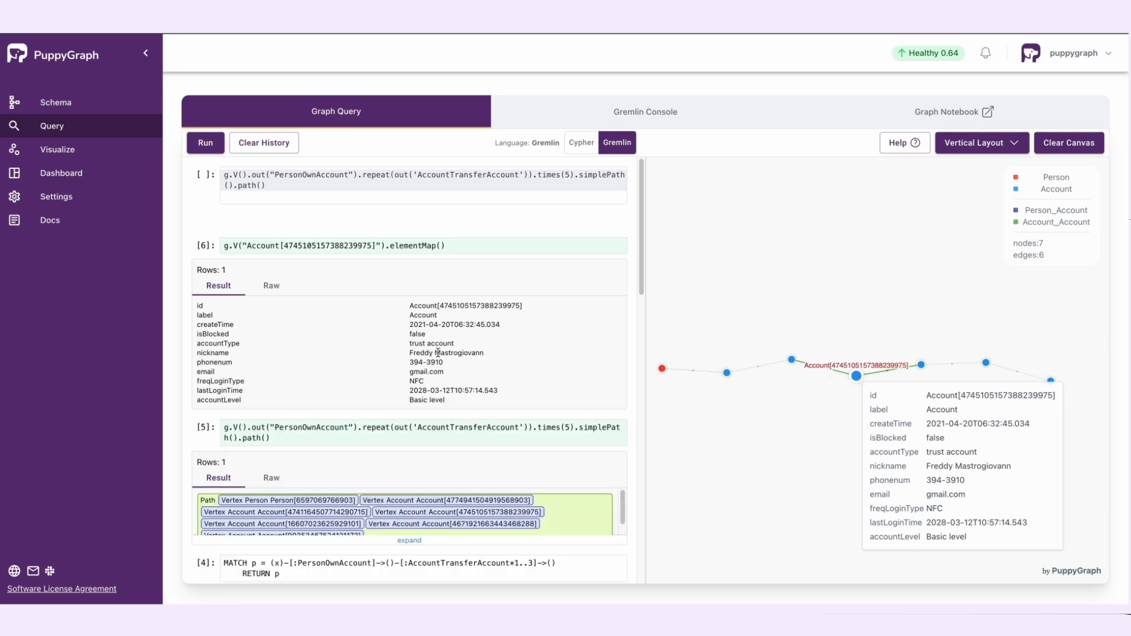
# Step: Switch to the Jupyter graph notebook, open example.ipynb and run its three Gremlin cells
pyautogui.click(875, 110)
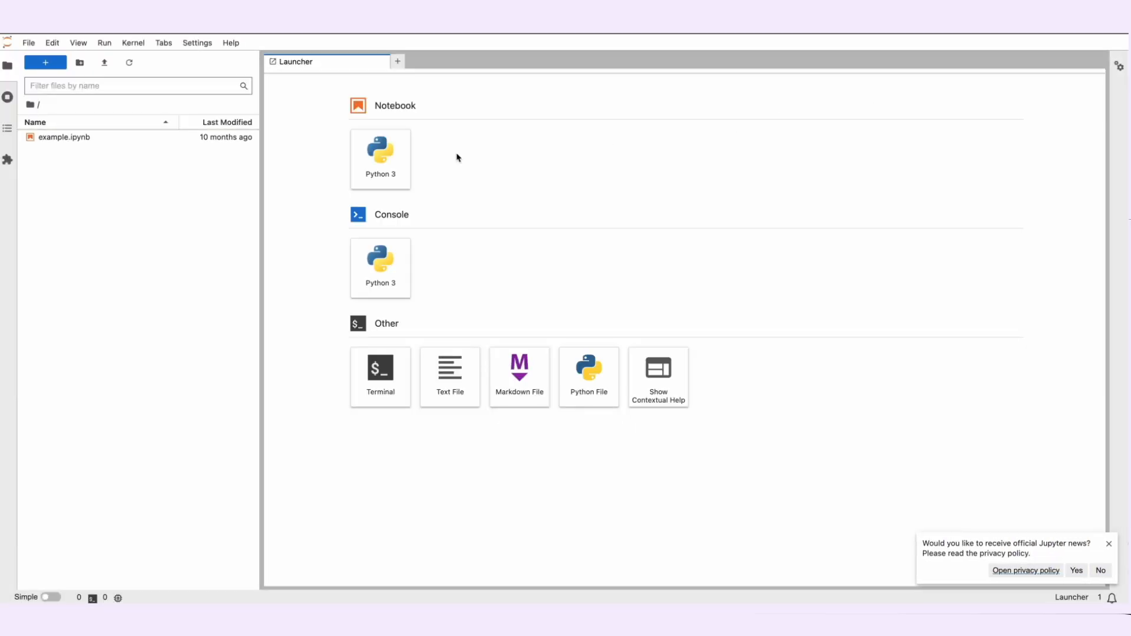
pyautogui.doubleClick(151, 137)
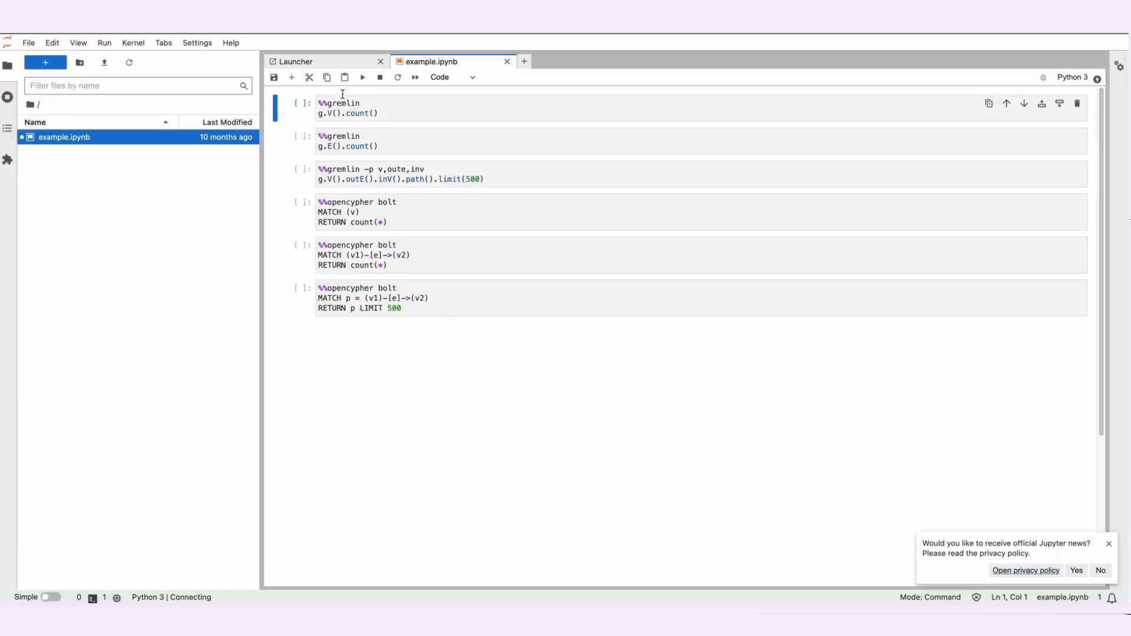
pyautogui.click(361, 76)
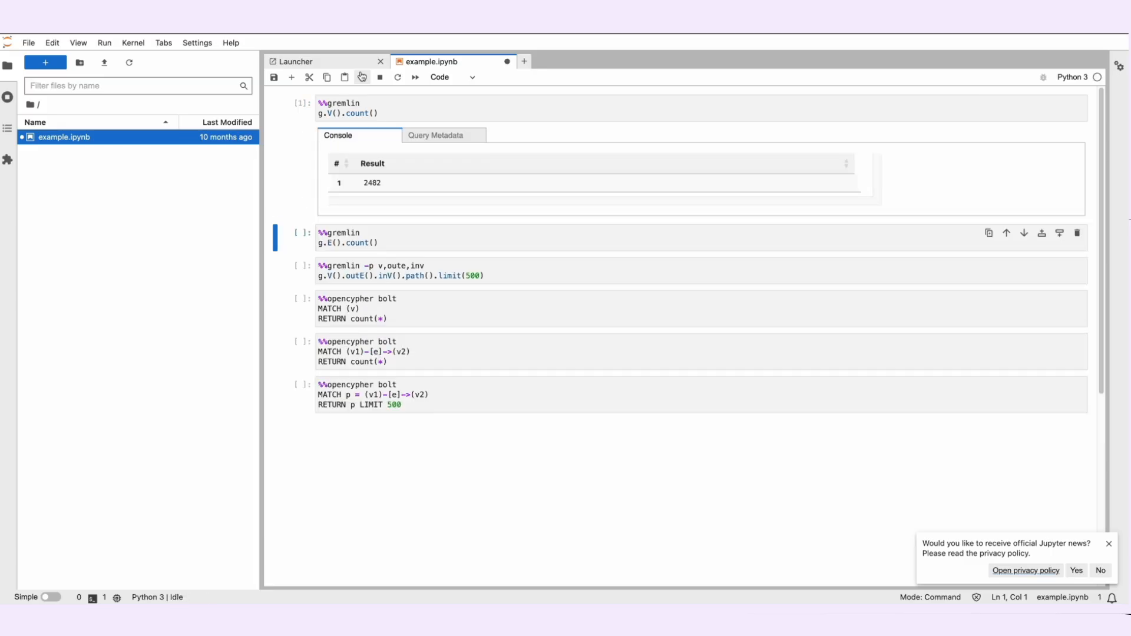
pyautogui.click(362, 77)
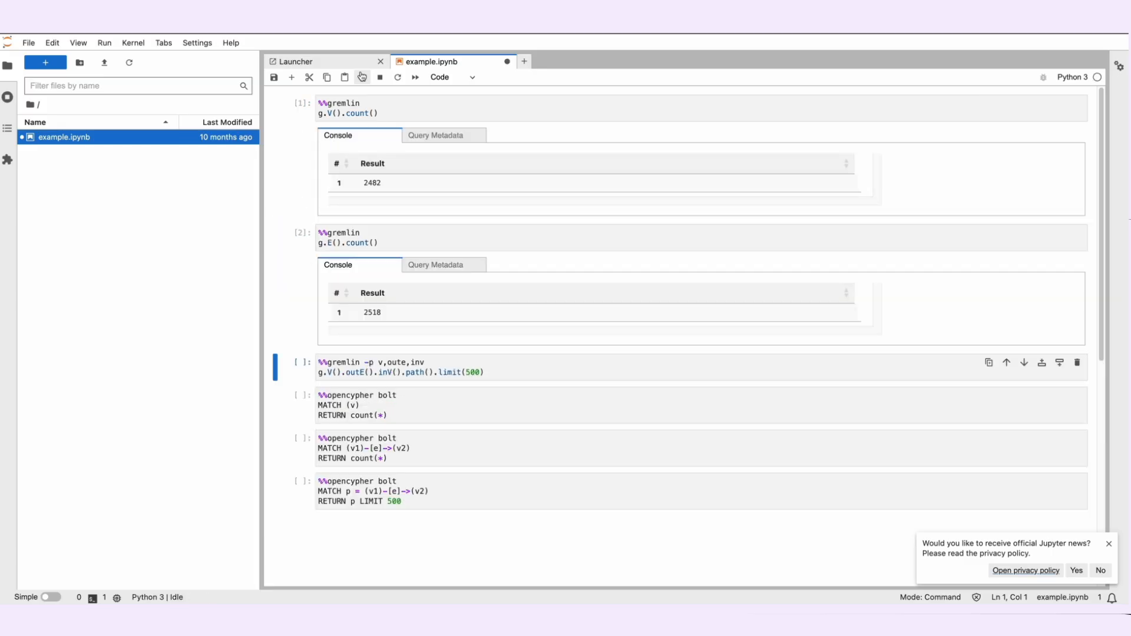
pyautogui.click(361, 77)
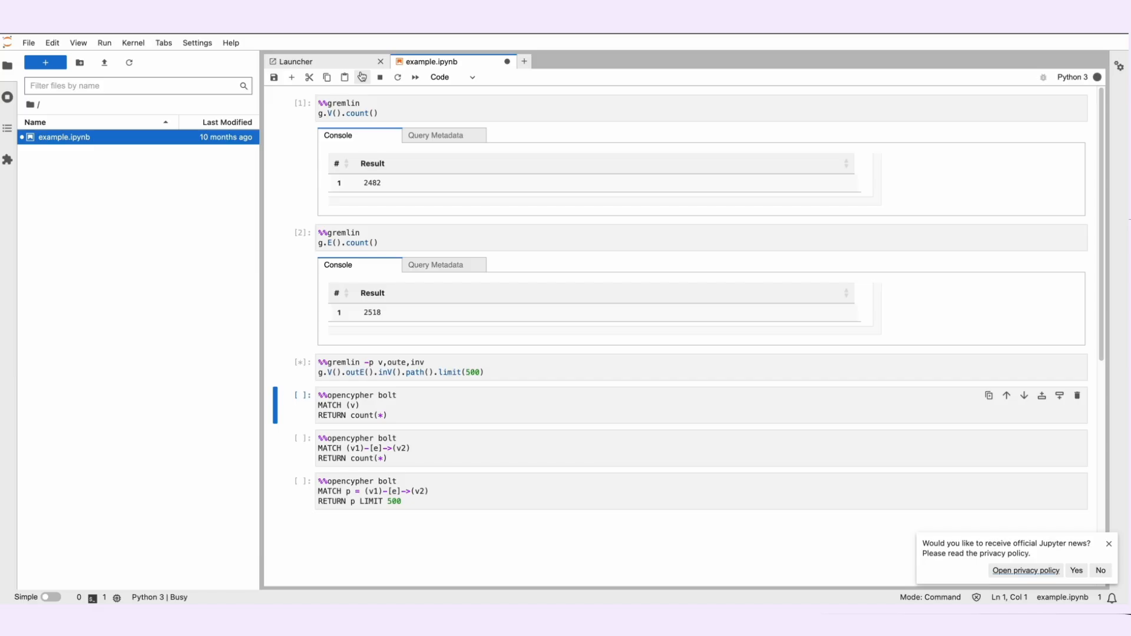
pyautogui.scroll(-5, 379, 174)
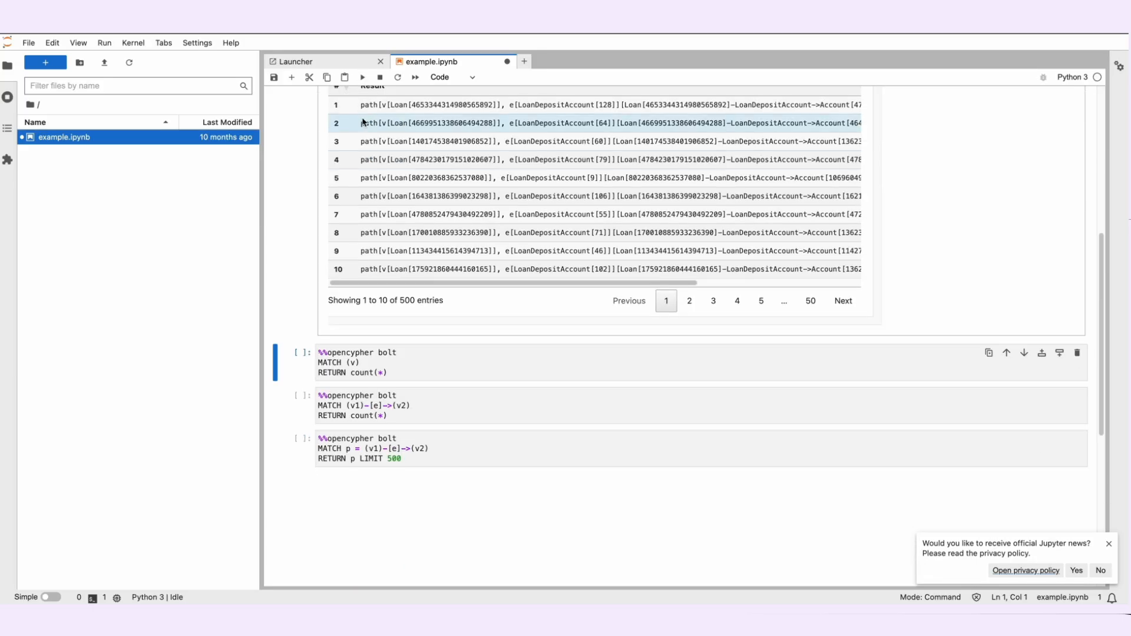
# Step: Run the three openCypher cells of example.ipynb for the vertex count, edge count and paths limited to 500
pyautogui.click(361, 77)
pyautogui.click(362, 77)
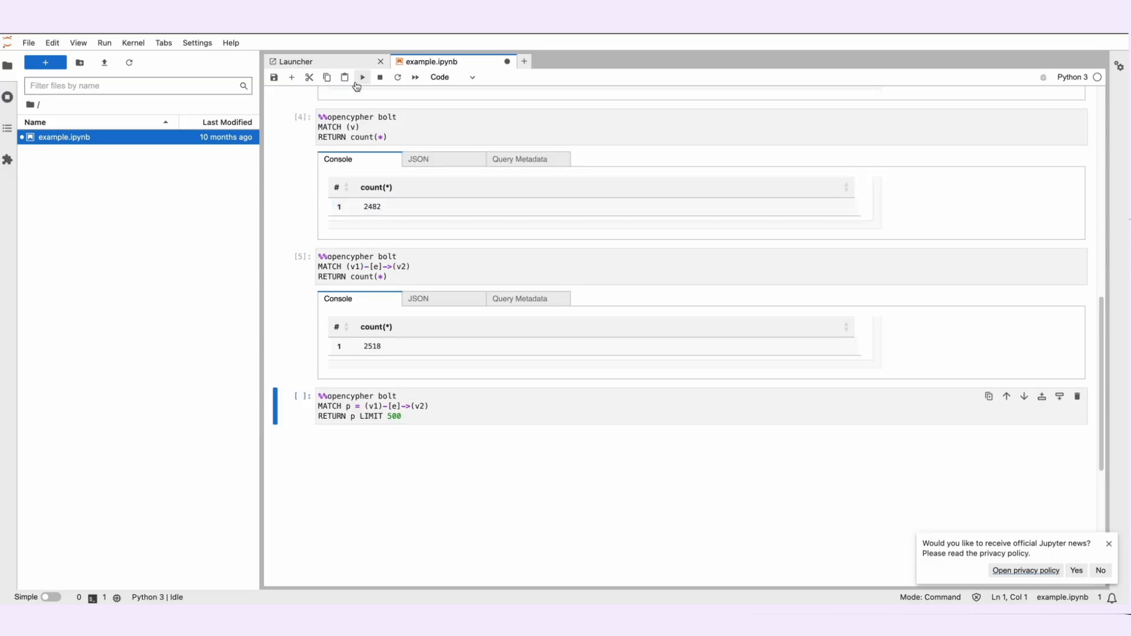
pyautogui.click(362, 77)
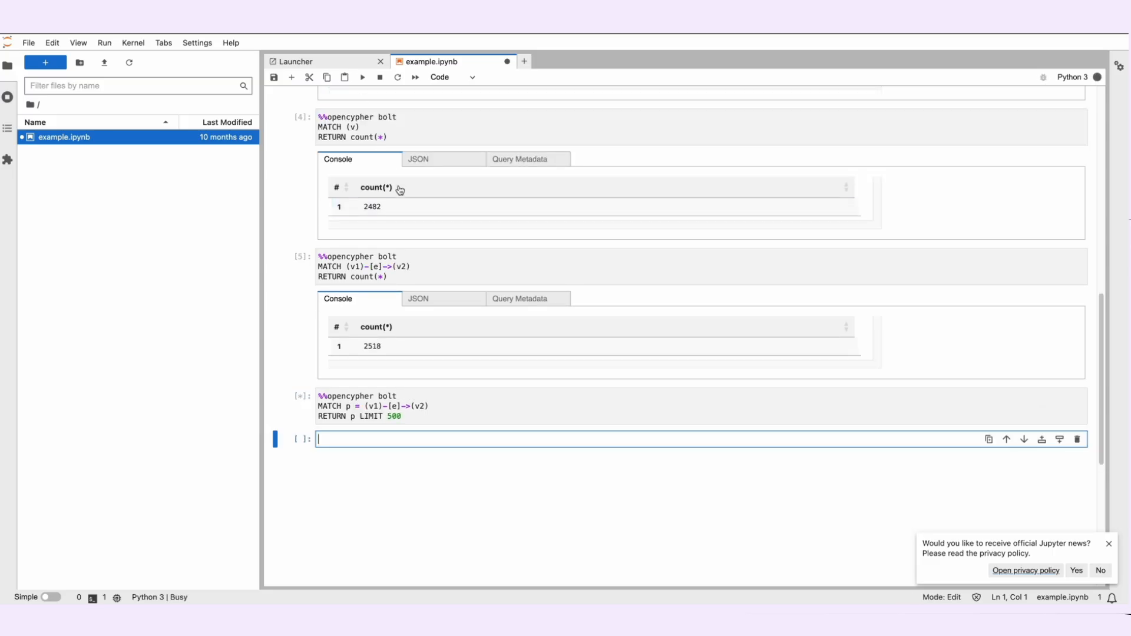
pyautogui.scroll(-4, 399, 190)
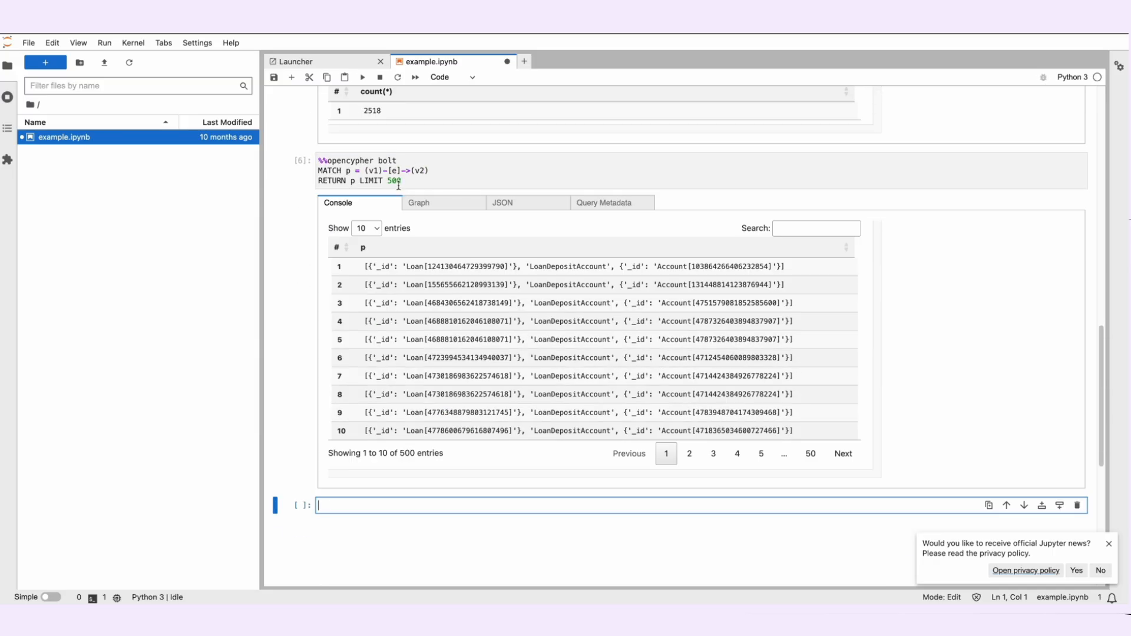